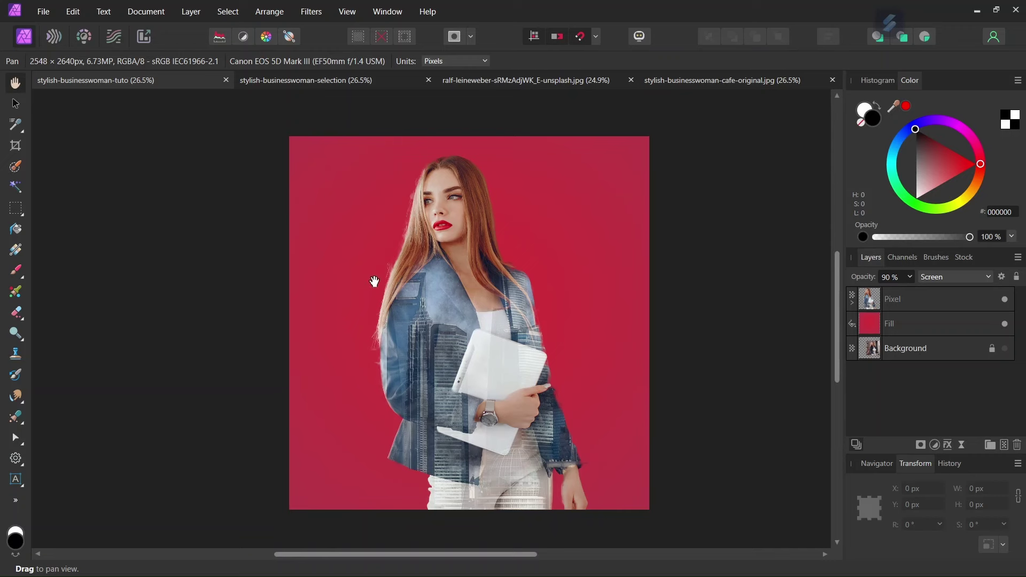
Inspect the finished example's Screen-blended skyline layer, then view the skyline and original café photos.
{"action": "left_click", "coordinate": [852, 303]}
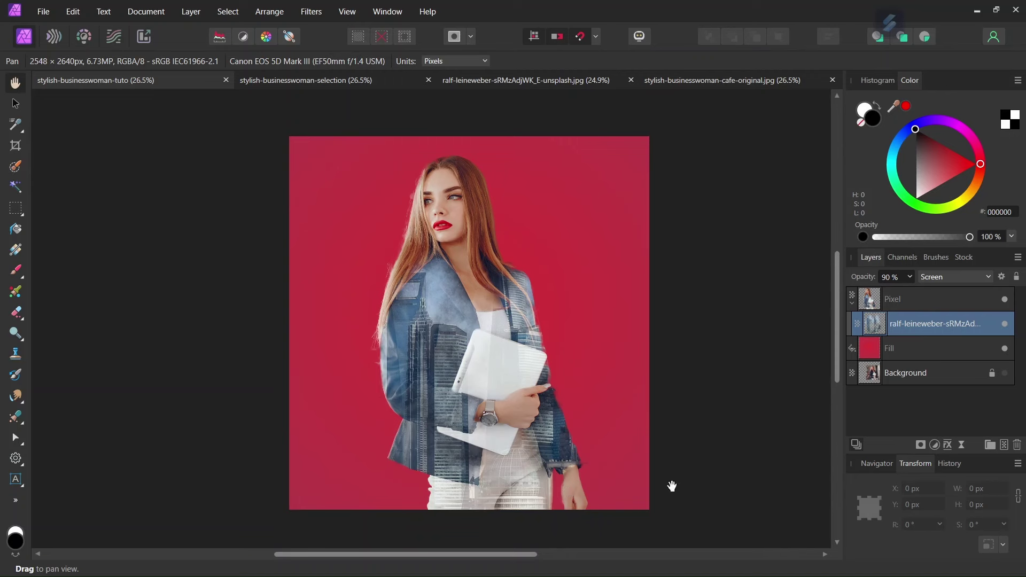
{"action": "left_click", "coordinate": [949, 275]}
{"action": "left_click", "coordinate": [948, 275]}
{"action": "left_click", "coordinate": [541, 81]}
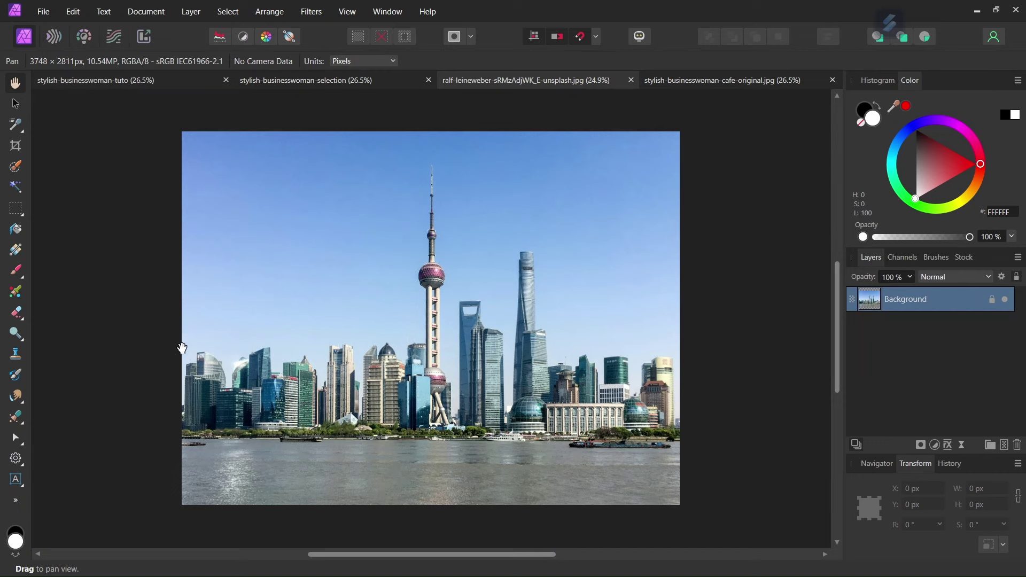
{"action": "left_click", "coordinate": [701, 80]}
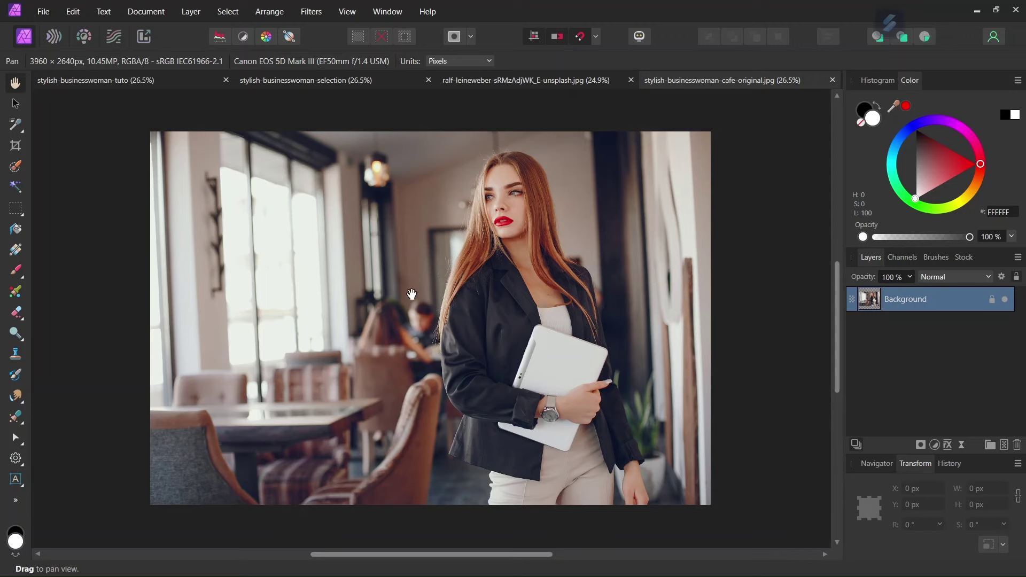
Brush-select the businesswoman and refine the selection, outputting it to a new layer.
{"action": "left_click", "coordinate": [15, 166]}
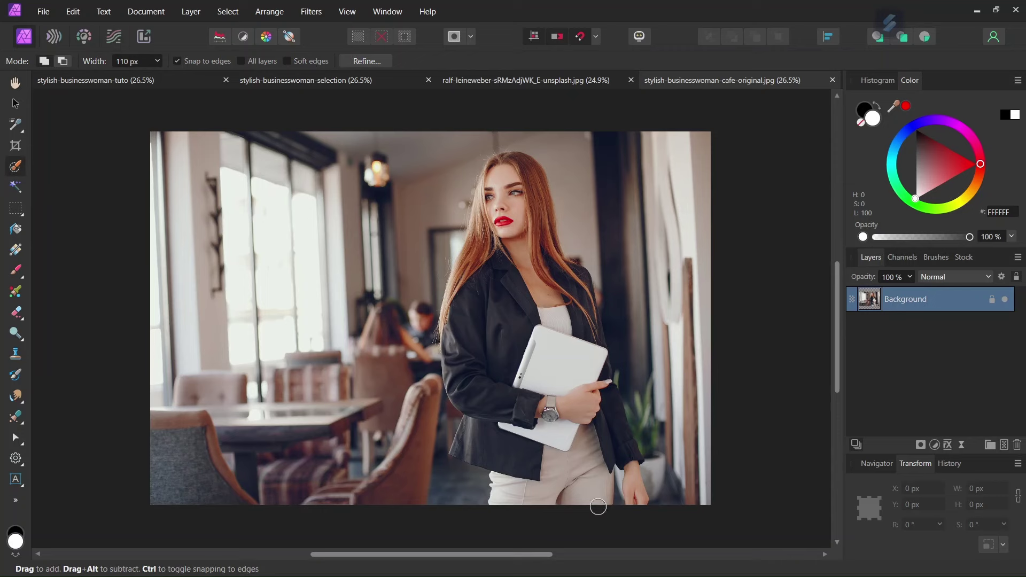
{"action": "mouse_move", "coordinate": [590, 475]}
{"action": "left_mouse_down"}
{"action": "mouse_move", "coordinate": [588, 440]}
{"action": "mouse_move", "coordinate": [532, 423]}
{"action": "mouse_move", "coordinate": [551, 310]}
{"action": "mouse_move", "coordinate": [495, 200]}
{"action": "mouse_move", "coordinate": [484, 246]}
{"action": "mouse_move", "coordinate": [503, 265]}
{"action": "mouse_move", "coordinate": [492, 337]}
{"action": "mouse_move", "coordinate": [512, 392]}
{"action": "mouse_move", "coordinate": [508, 440]}
{"action": "mouse_move", "coordinate": [542, 526]}
{"action": "mouse_move", "coordinate": [476, 435]}
{"action": "left_mouse_up"}
{"action": "mouse_move", "coordinate": [571, 433]}
{"action": "left_mouse_down"}
{"action": "mouse_move", "coordinate": [572, 322]}
{"action": "mouse_move", "coordinate": [516, 190]}
{"action": "mouse_move", "coordinate": [474, 289]}
{"action": "left_mouse_up"}
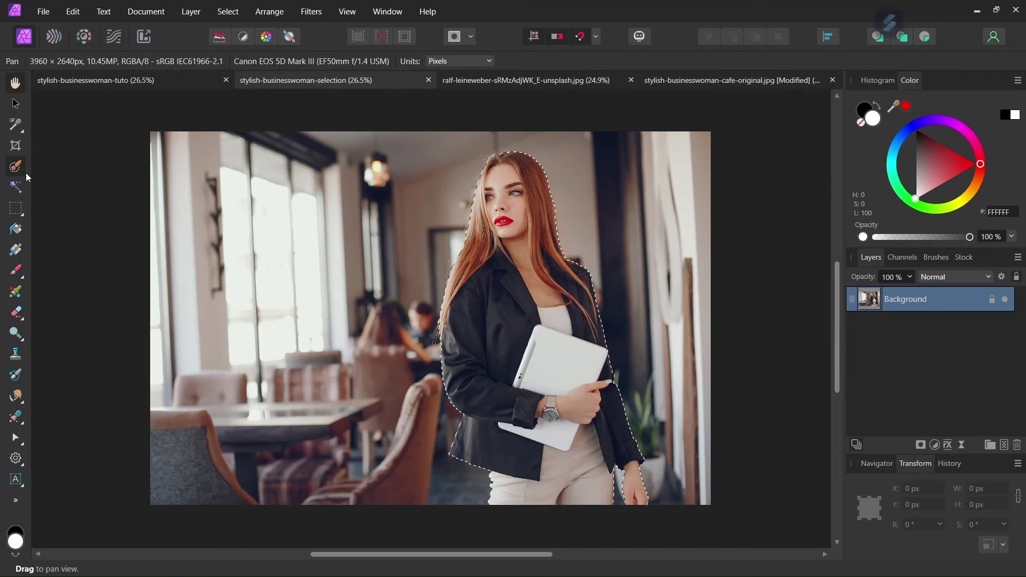
{"action": "left_click", "coordinate": [16, 167]}
{"action": "left_click", "coordinate": [366, 61]}
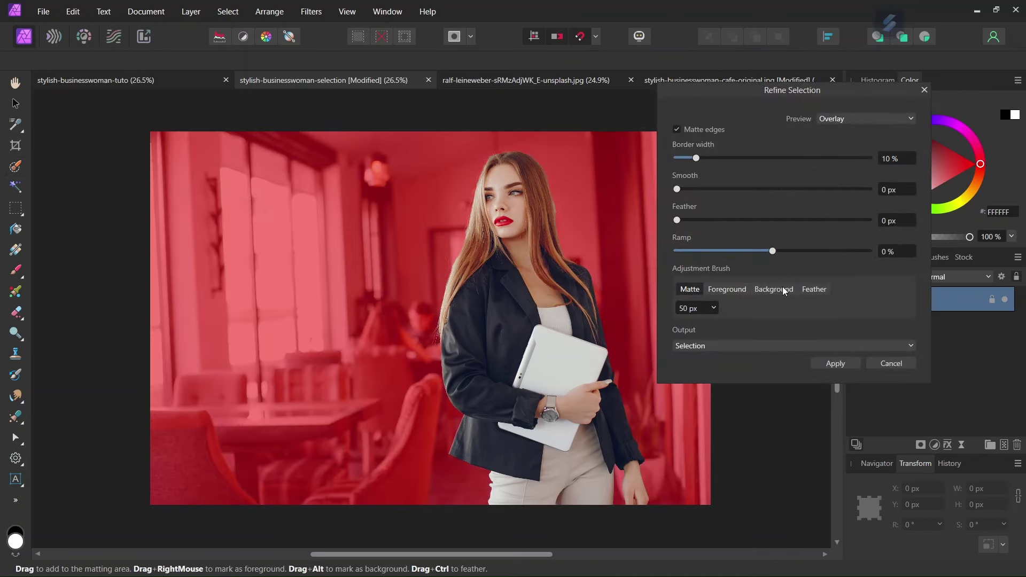
{"action": "left_click", "coordinate": [740, 345]}
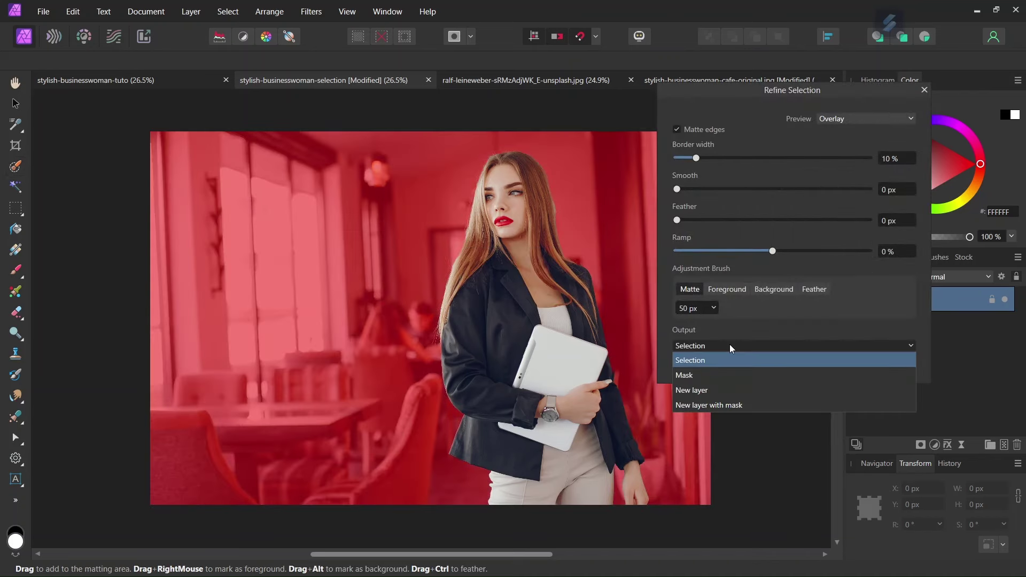
{"action": "left_click", "coordinate": [726, 392]}
{"action": "left_click", "coordinate": [836, 365]}
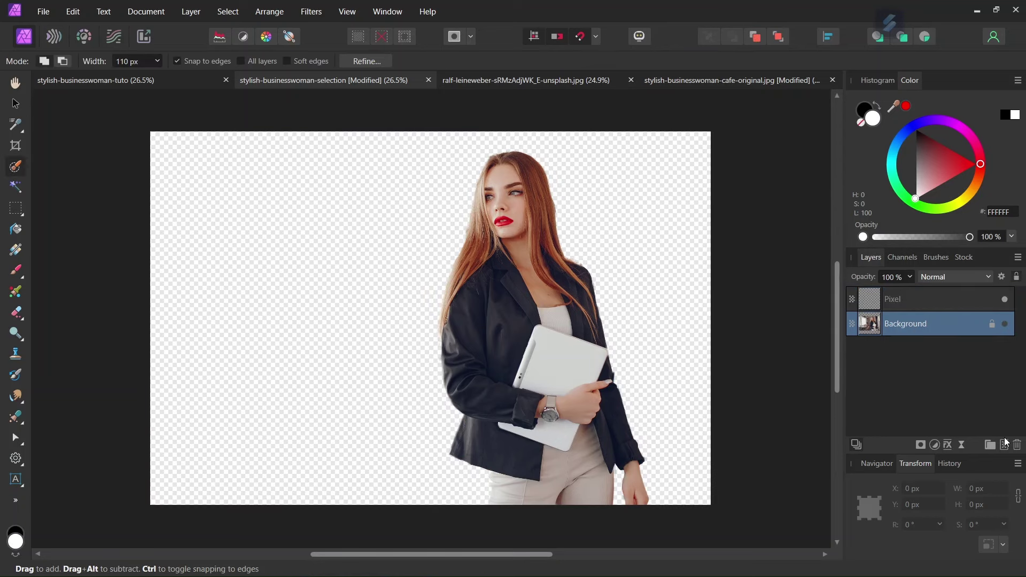
Delete the Background layer and crop the canvas from the left to 2515 × 2640 px.
{"action": "key", "text": "Delete"}
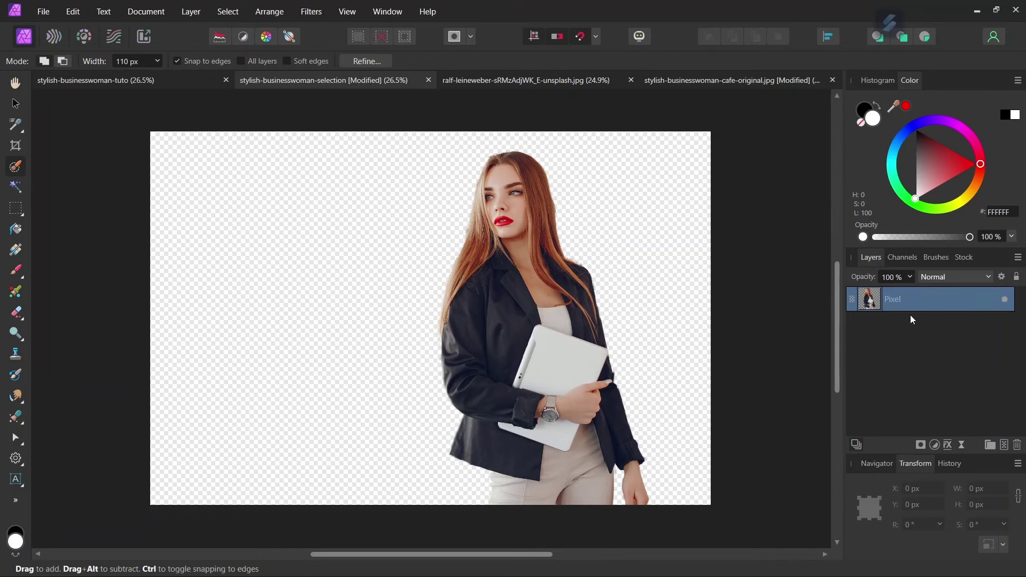
{"action": "key", "text": "c"}
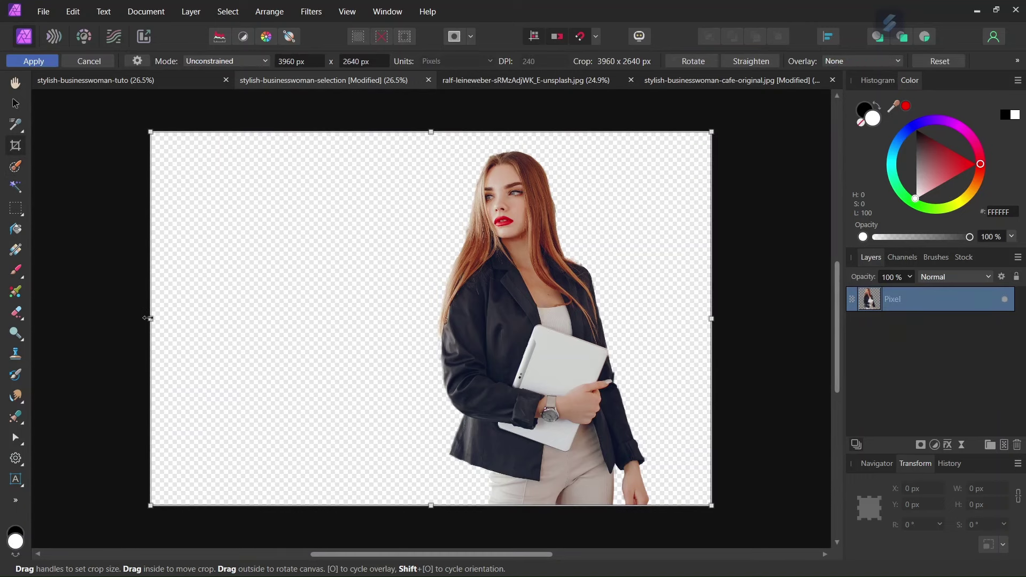
{"action": "left_click_drag", "start_coordinate": [148, 318], "coordinate": [346, 318]}
{"action": "left_click", "coordinate": [34, 61]}
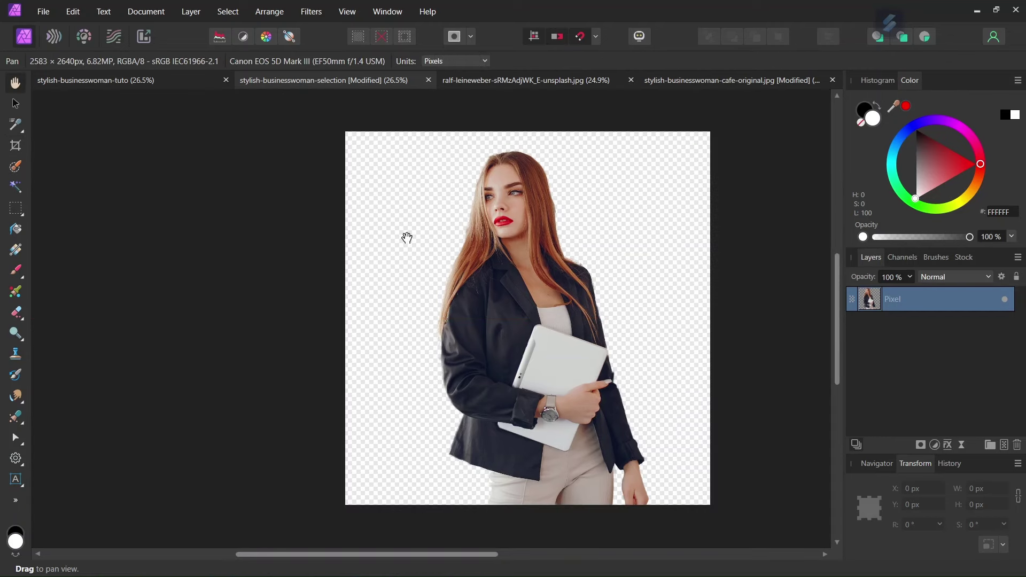
{"action": "left_click", "coordinate": [22, 150]}
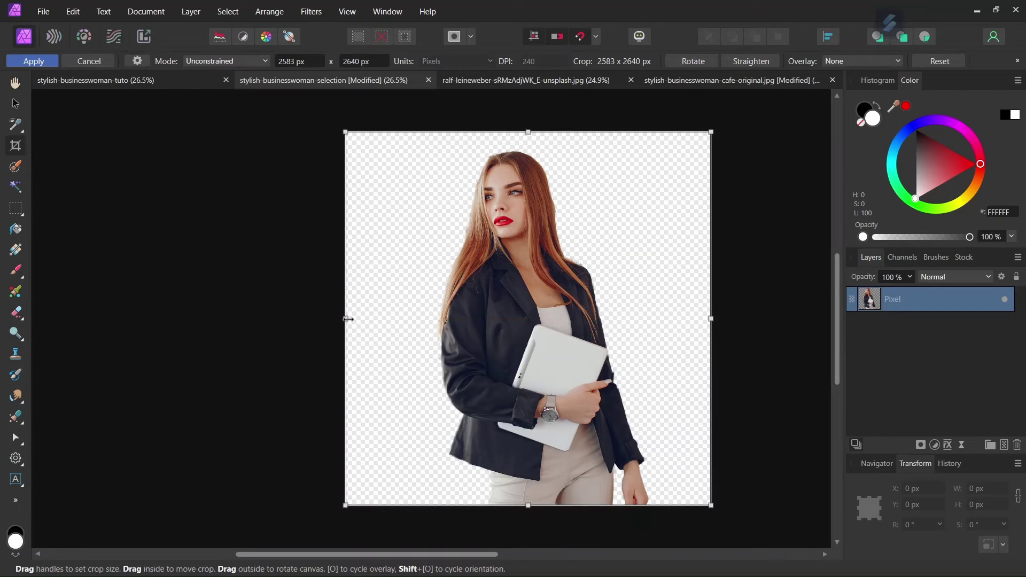
{"action": "left_click_drag", "start_coordinate": [349, 319], "coordinate": [355, 320]}
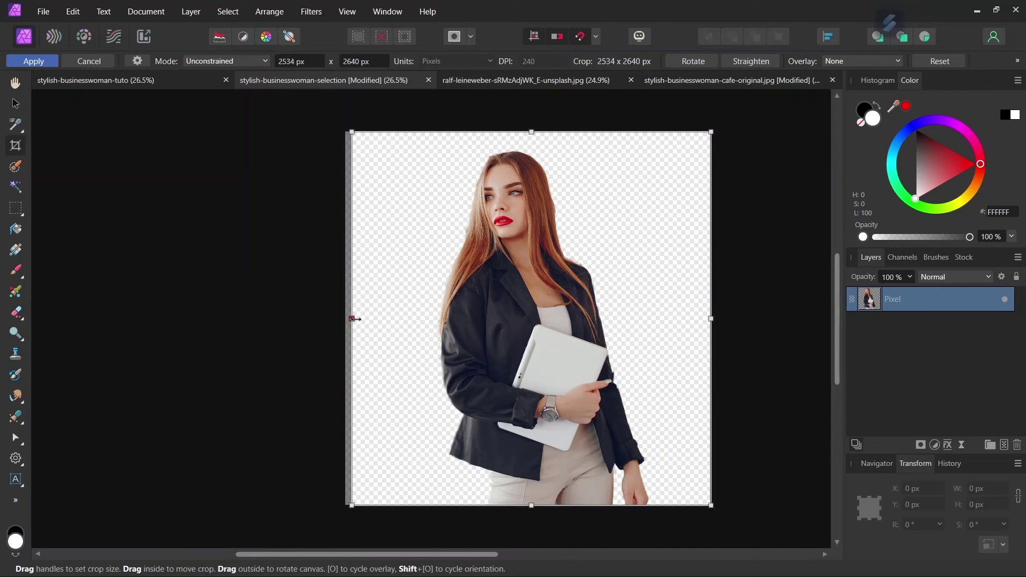
{"action": "left_click", "coordinate": [34, 61]}
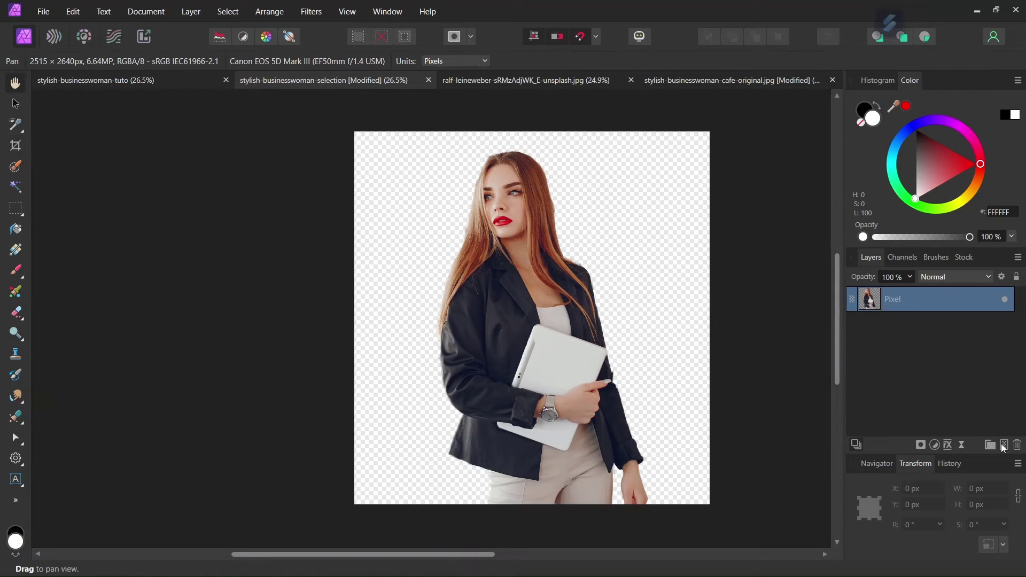
Add a Pixel layer below the woman and flood-fill it with deep magenta (A50052).
{"action": "left_click", "coordinate": [1004, 446]}
{"action": "left_click_drag", "start_coordinate": [916, 297], "coordinate": [915, 333]}
{"action": "mouse_move", "coordinate": [963, 135]}
{"action": "left_mouse_down"}
{"action": "mouse_move", "coordinate": [943, 145]}
{"action": "mouse_move", "coordinate": [973, 139]}
{"action": "left_mouse_up"}
{"action": "left_click", "coordinate": [15, 230]}
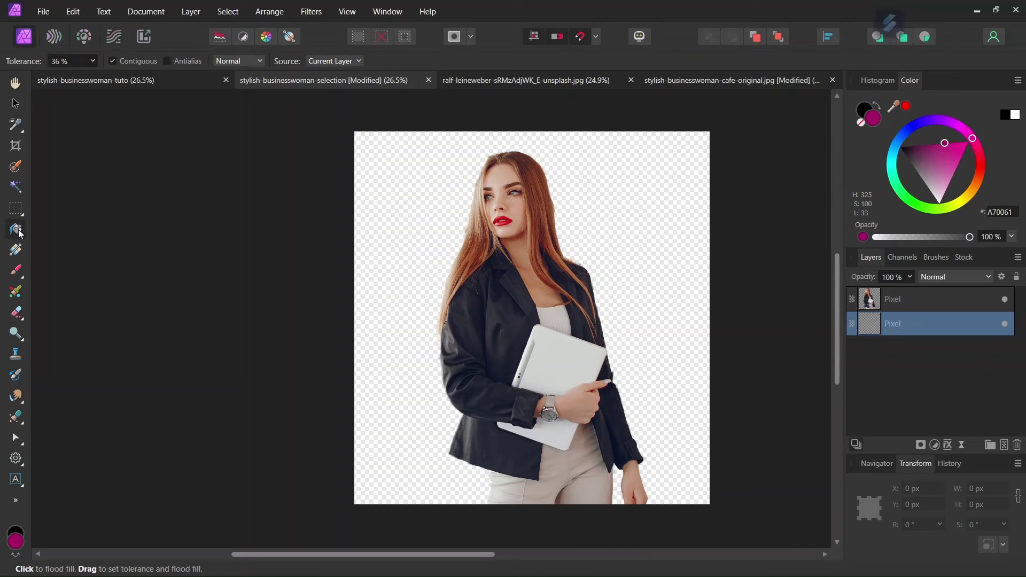
{"action": "left_click", "coordinate": [388, 219]}
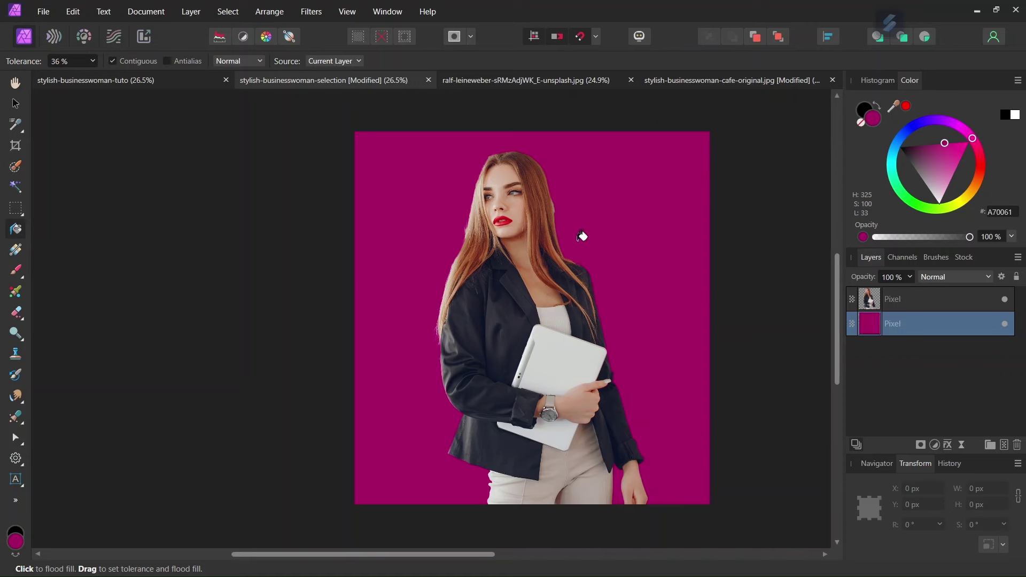
{"action": "scroll", "coordinate": [591, 305], "scroll_direction": "up", "scroll_amount": 1}
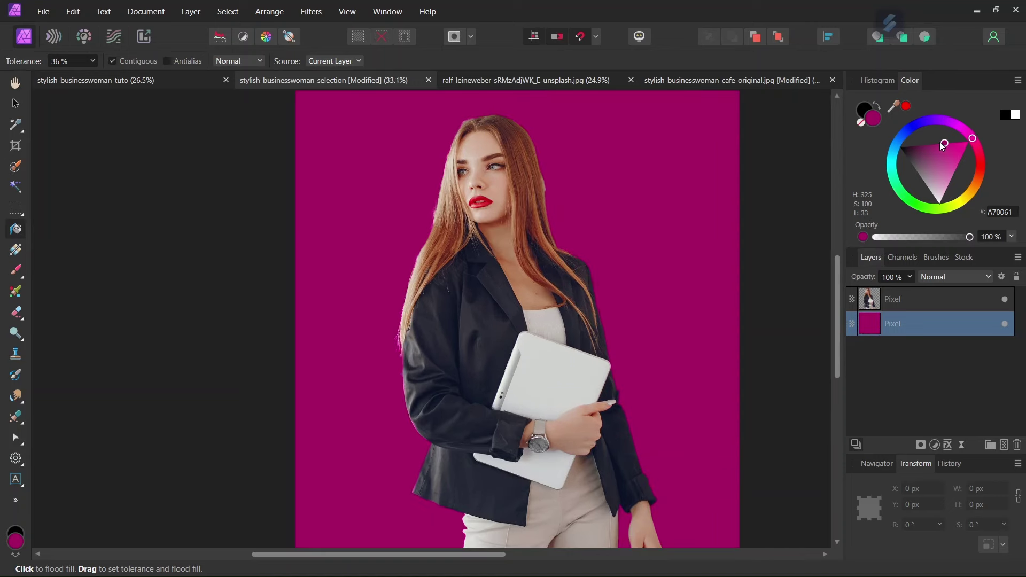
{"action": "left_click_drag", "start_coordinate": [945, 146], "coordinate": [976, 146]}
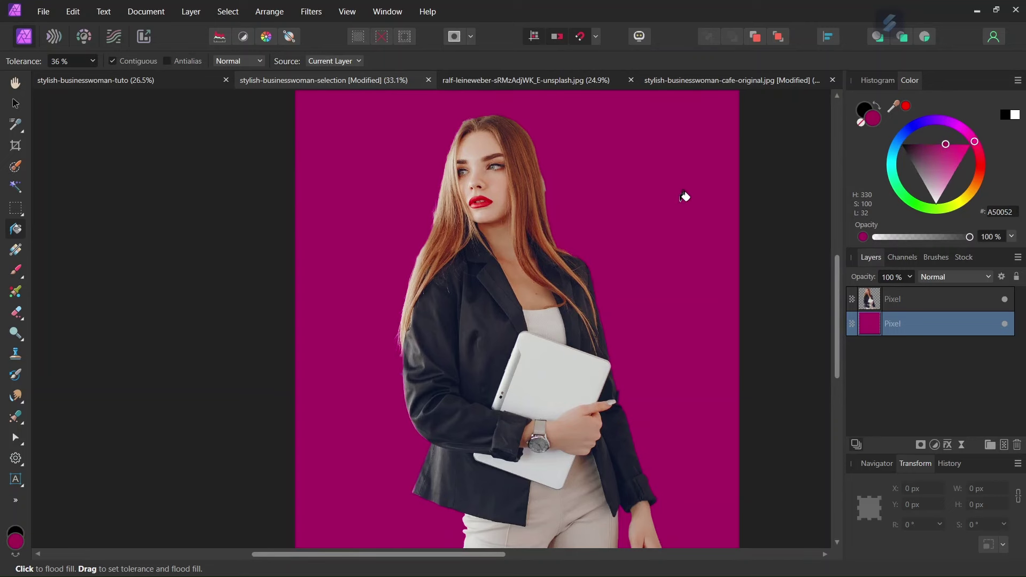
{"action": "scroll", "coordinate": [676, 220], "scroll_direction": "down", "scroll_amount": 1}
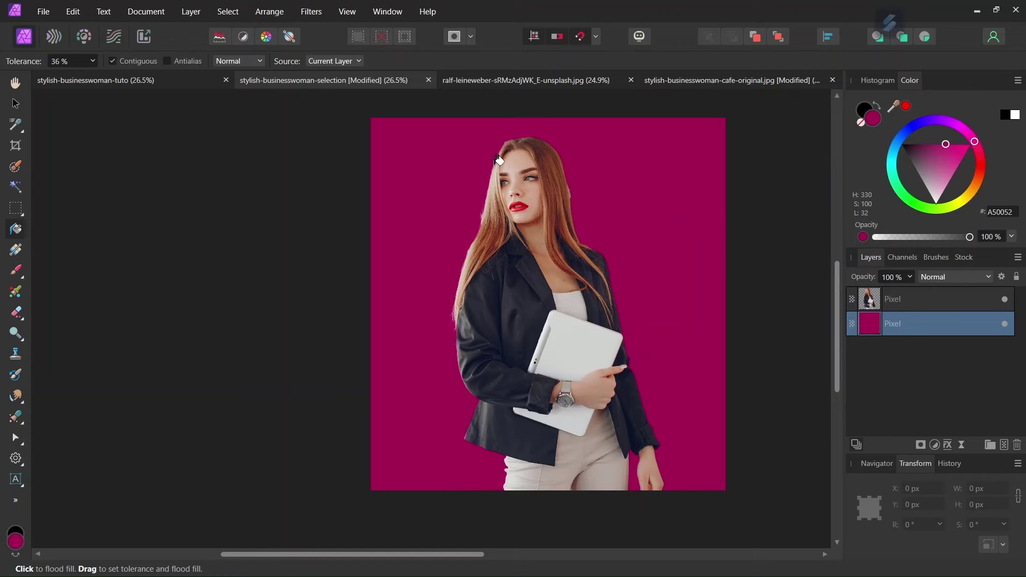
Place the ralf-leineweber Shanghai skyline image and move its layer above the woman.
{"action": "left_click", "coordinate": [51, 17]}
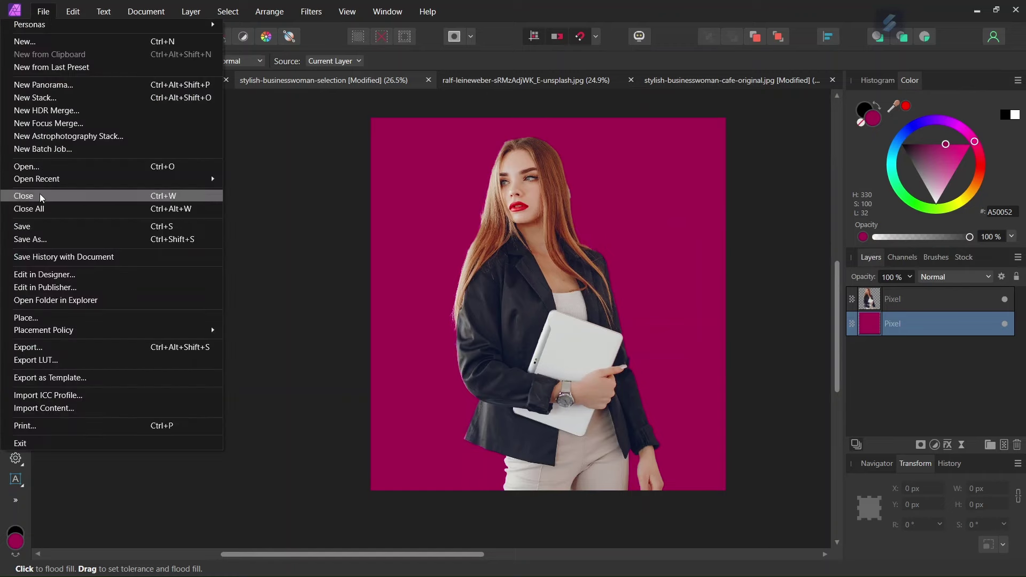
{"action": "left_click", "coordinate": [49, 316]}
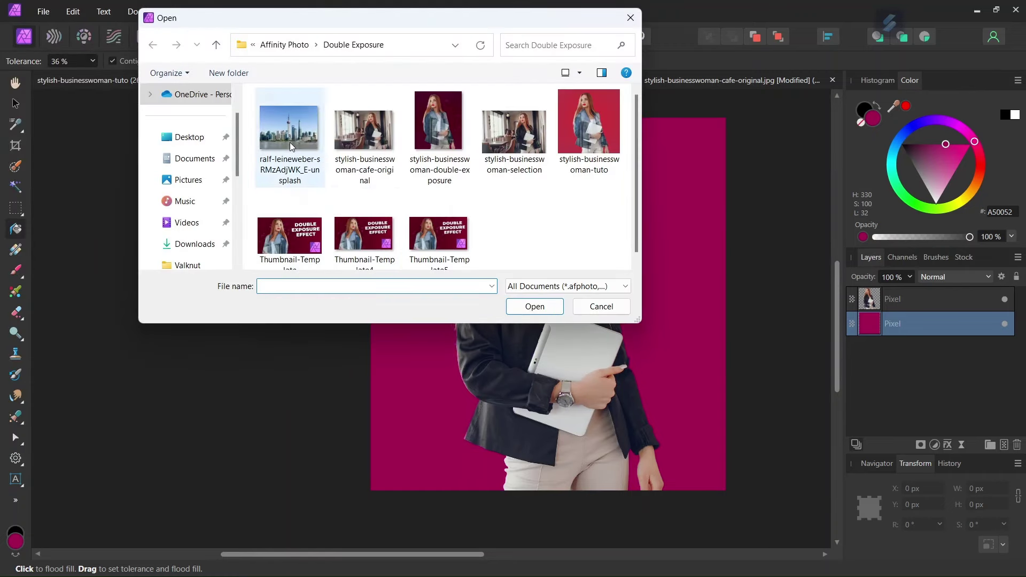
{"action": "double_click", "coordinate": [291, 141]}
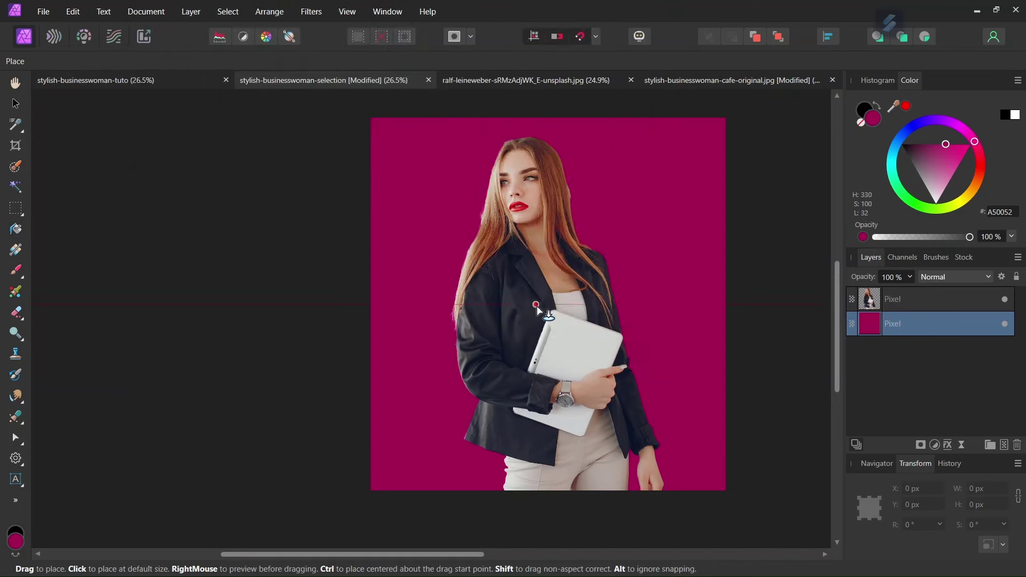
{"action": "left_click", "coordinate": [547, 310]}
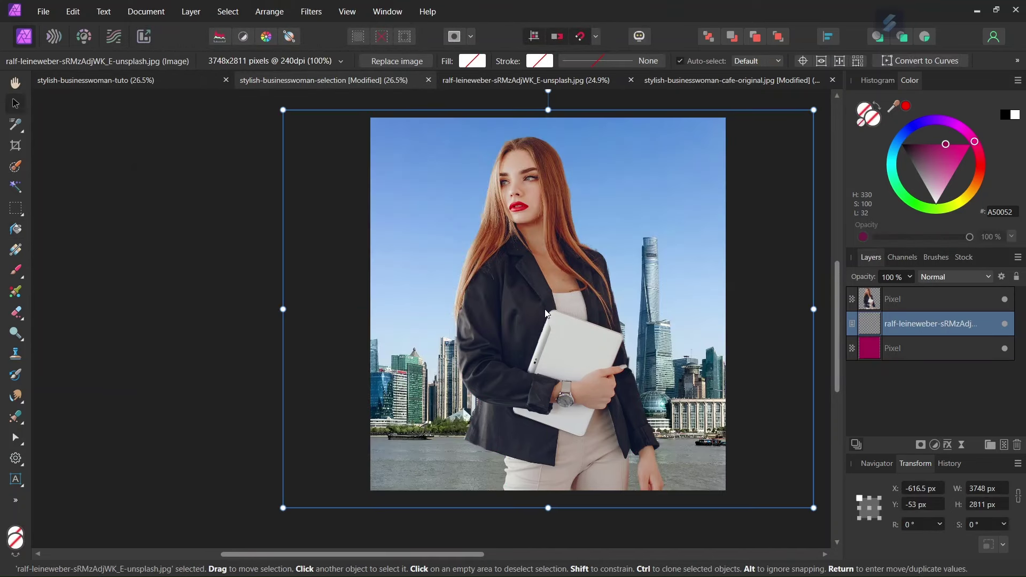
{"action": "scroll", "coordinate": [585, 325], "scroll_direction": "down", "scroll_amount": 1}
{"action": "scroll", "coordinate": [585, 326], "scroll_direction": "down", "scroll_amount": 1}
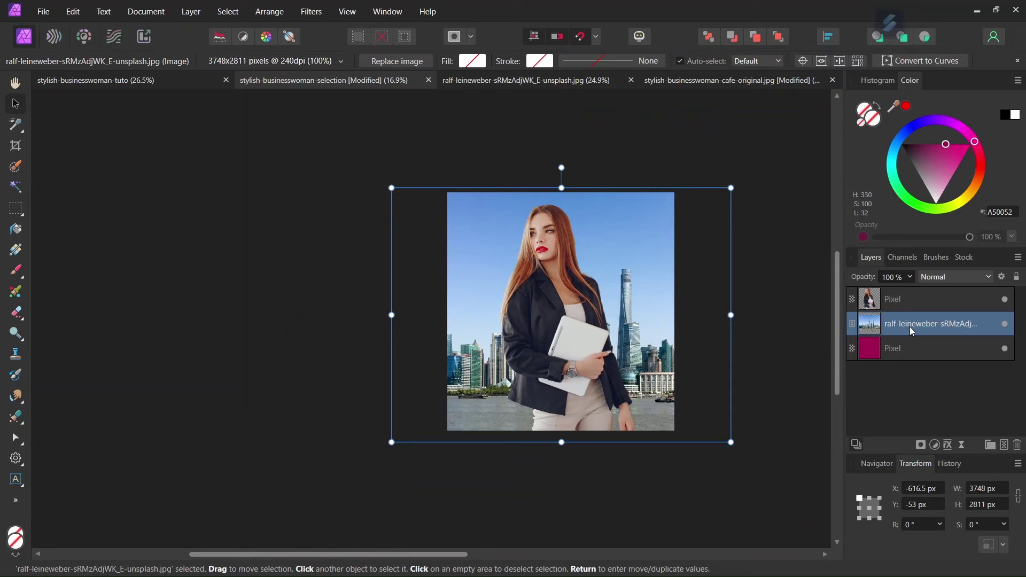
{"action": "left_click_drag", "start_coordinate": [909, 303], "coordinate": [909, 292]}
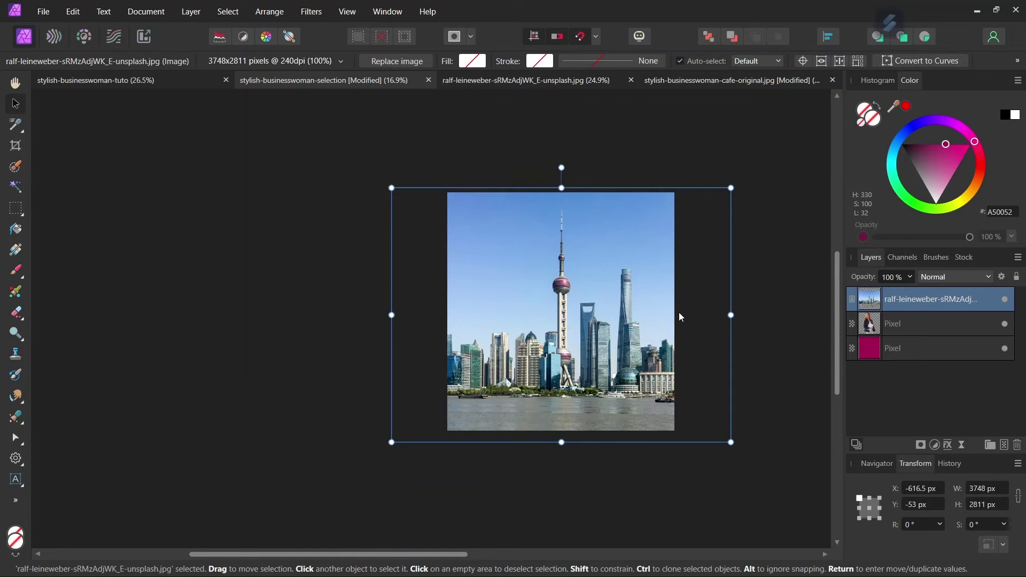
{"action": "scroll", "coordinate": [685, 315], "scroll_direction": "down", "scroll_amount": 1}
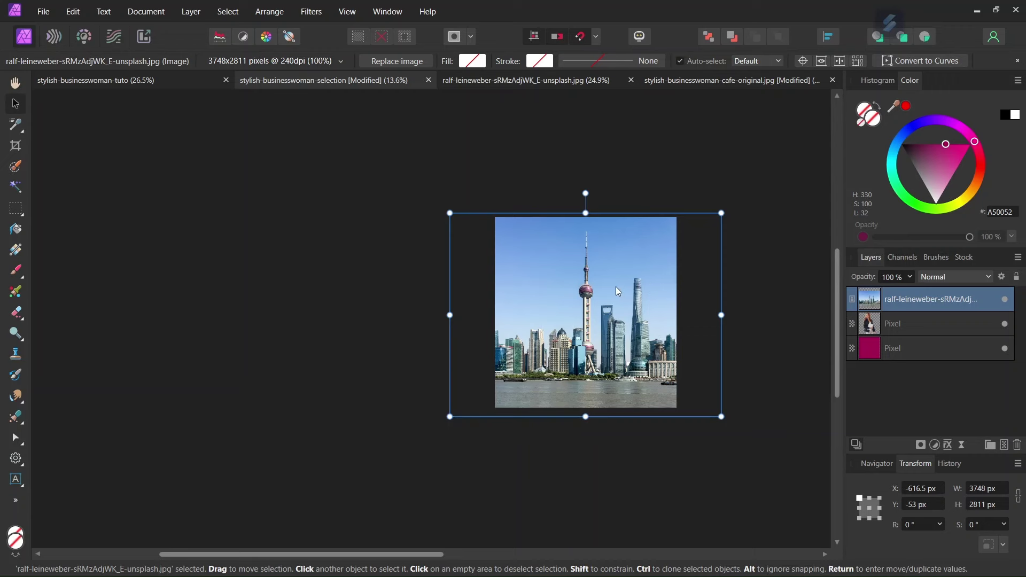
Temporarily lower the skyline layer's opacity to see the woman beneath.
{"action": "left_click", "coordinate": [910, 277]}
{"action": "left_click_drag", "start_coordinate": [911, 292], "coordinate": [867, 300]}
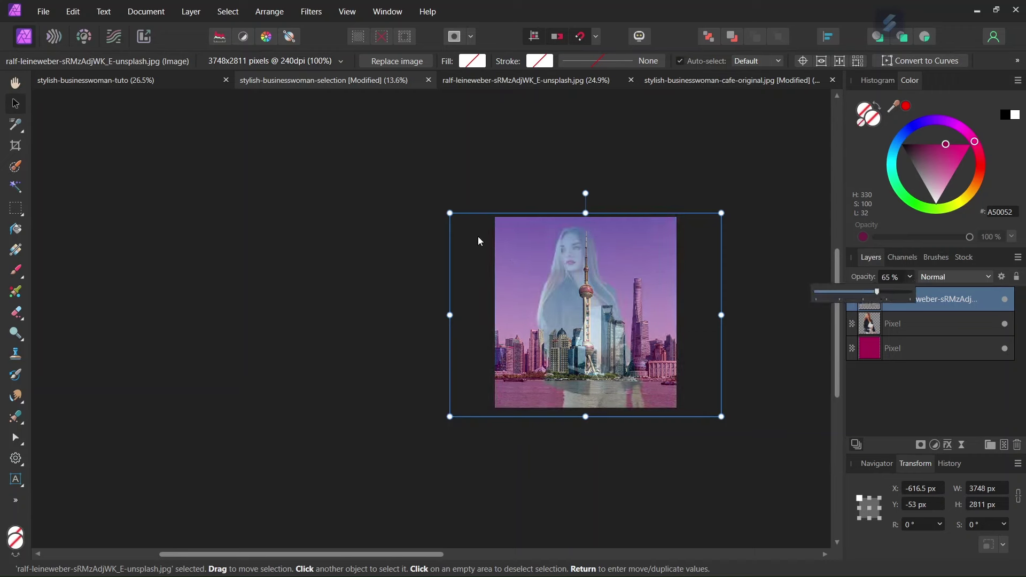
{"action": "scroll", "coordinate": [655, 269], "scroll_direction": "down", "scroll_amount": 1}
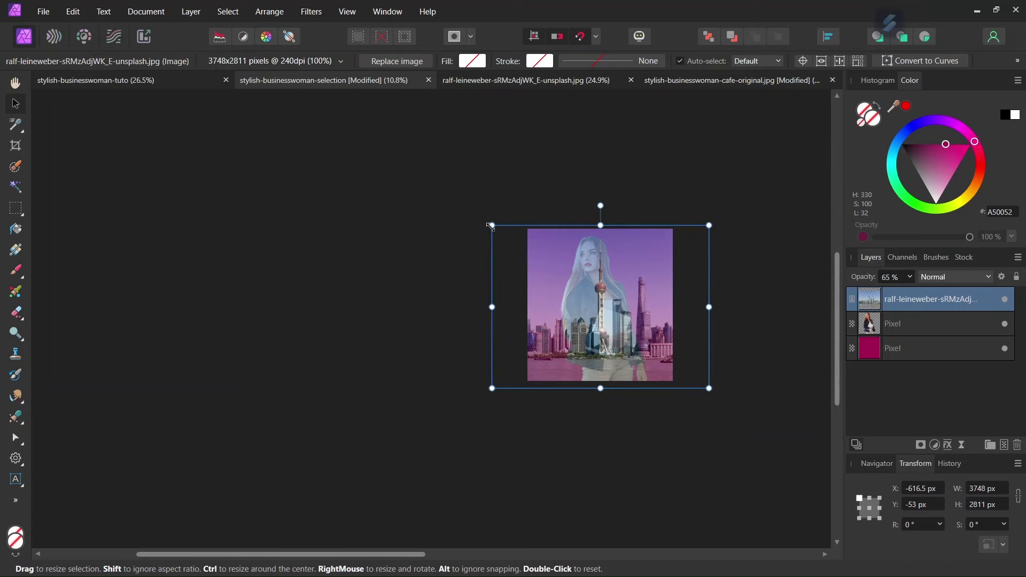
Enlarge the skyline photo to 7366 × 5524.5 px and position it over the woman.
{"action": "left_click_drag", "start_coordinate": [491, 226], "coordinate": [356, 129]}
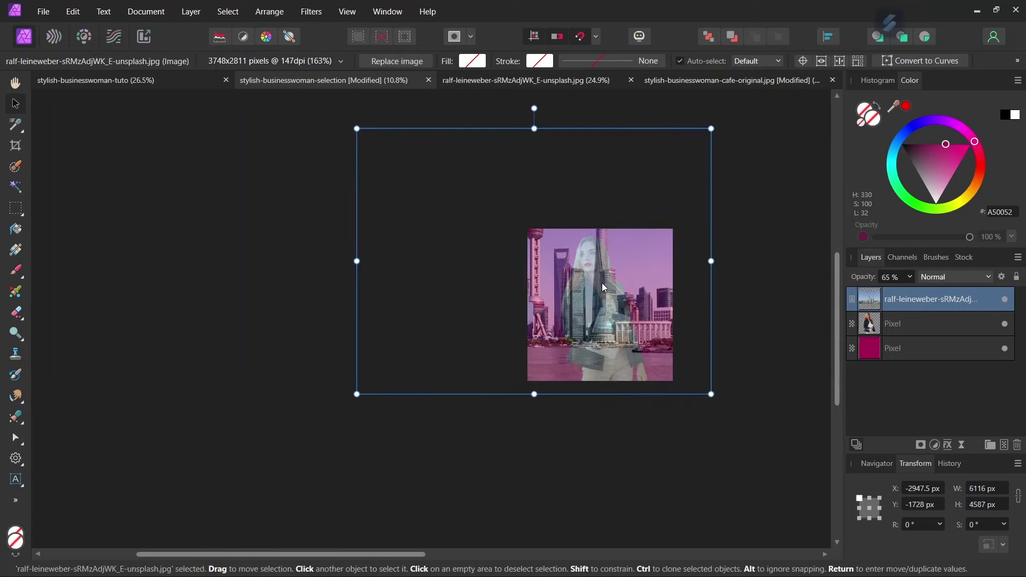
{"action": "left_click_drag", "start_coordinate": [604, 287], "coordinate": [611, 324]}
{"action": "scroll", "coordinate": [637, 321], "scroll_direction": "up", "scroll_amount": 2}
{"action": "scroll", "coordinate": [311, 183], "scroll_direction": "down", "scroll_amount": 1}
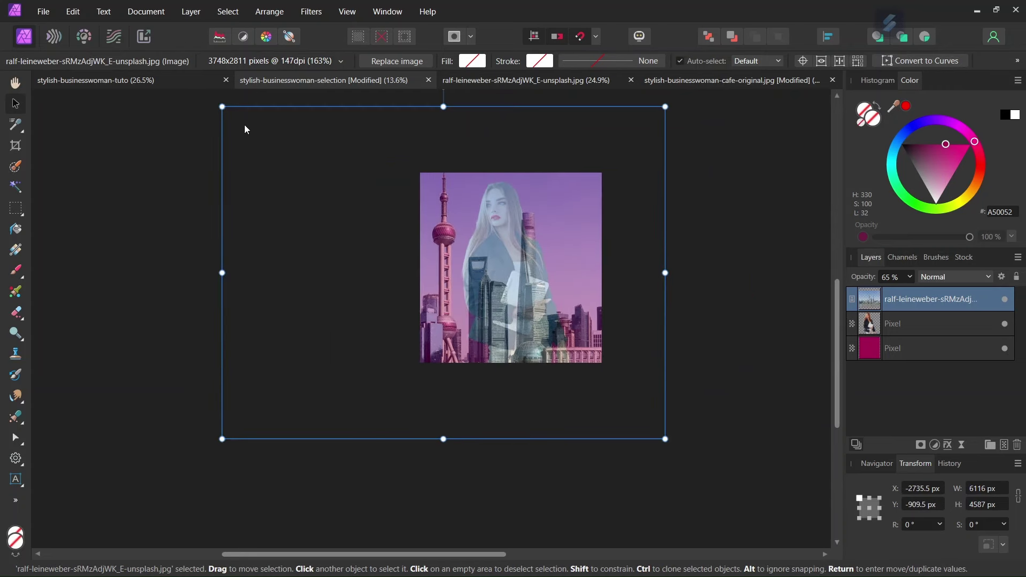
{"action": "scroll", "coordinate": [243, 133], "scroll_direction": "down", "scroll_amount": 2}
{"action": "left_click_drag", "start_coordinate": [227, 161], "coordinate": [165, 128]}
{"action": "left_click_drag", "start_coordinate": [390, 245], "coordinate": [413, 249]}
{"action": "scroll", "coordinate": [416, 245], "scroll_direction": "up", "scroll_amount": 1}
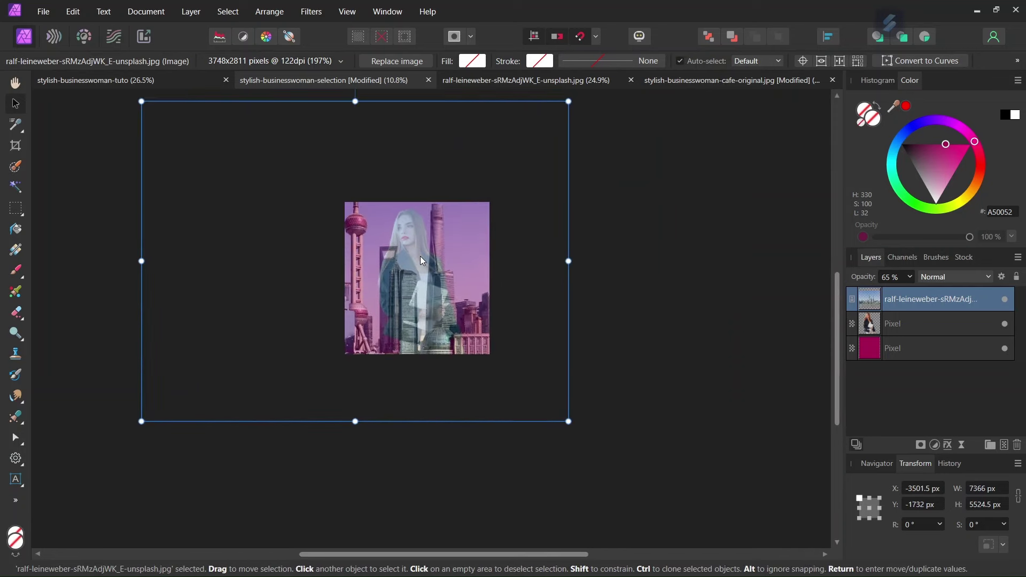
{"action": "scroll", "coordinate": [419, 261], "scroll_direction": "up", "scroll_amount": 3}
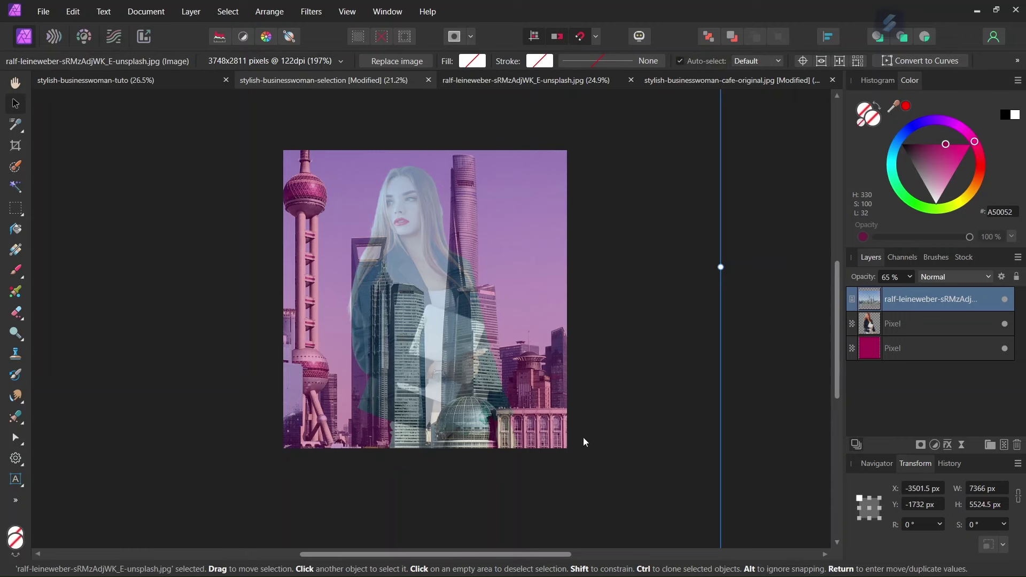
Raise the skyline layer's opacity back to 100%.
{"action": "left_click", "coordinate": [911, 277]}
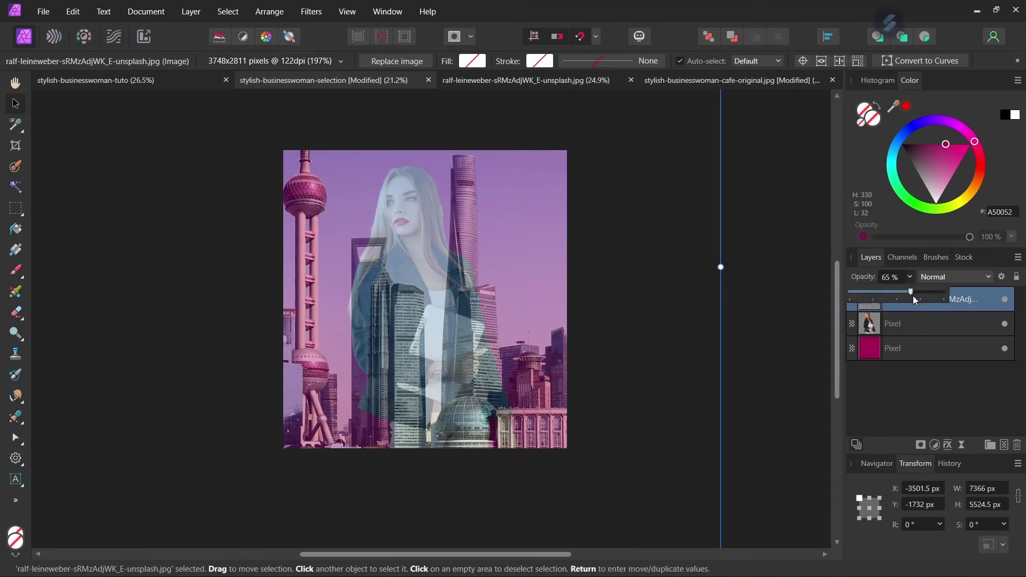
{"action": "left_click_drag", "start_coordinate": [915, 294], "coordinate": [951, 292]}
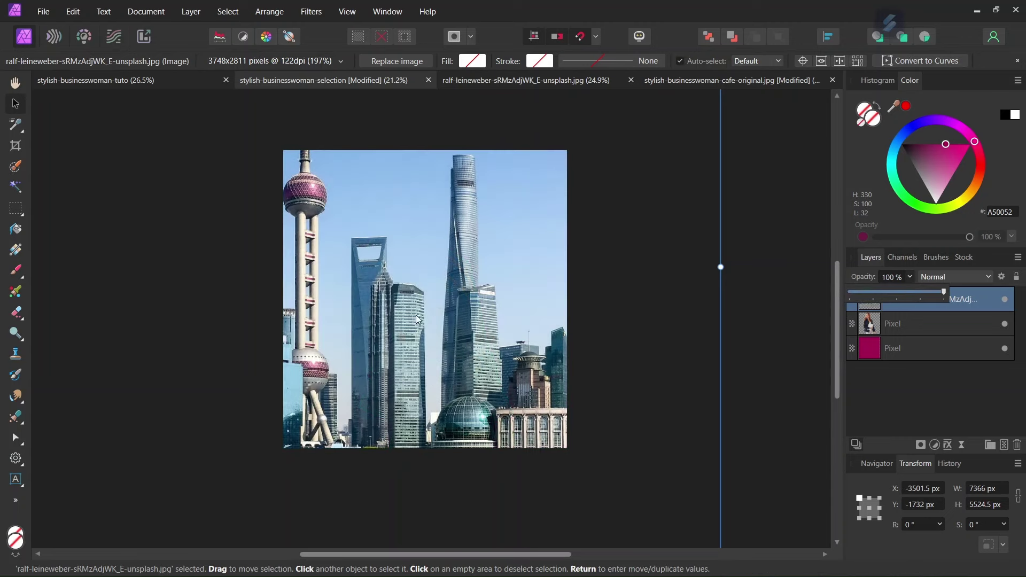
{"action": "scroll", "coordinate": [397, 306], "scroll_direction": "down", "scroll_amount": 1}
Nest the skyline layer inside the woman's Pixel layer so the city fills her silhouette.
{"action": "left_click", "coordinate": [963, 301]}
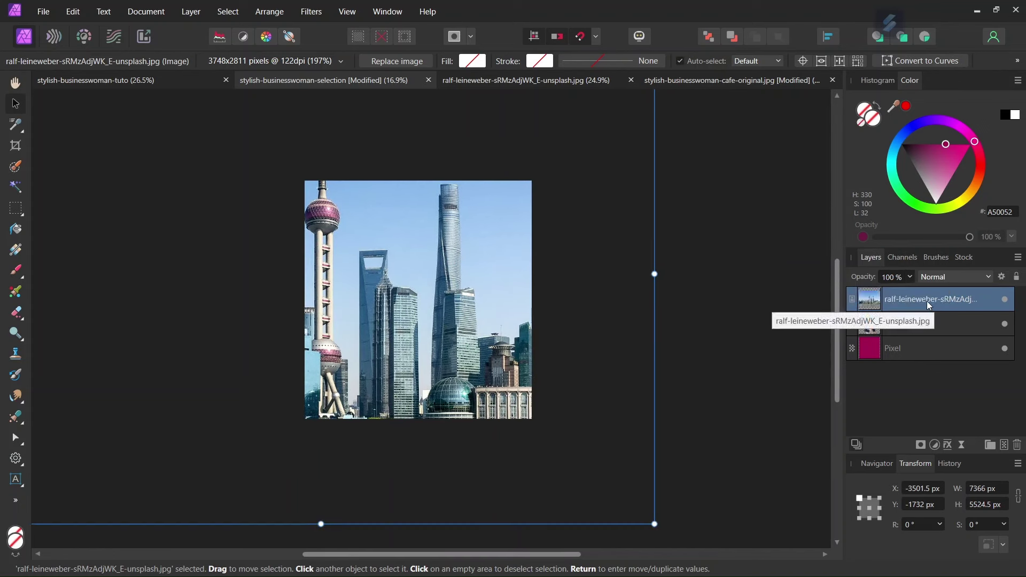
{"action": "left_click_drag", "start_coordinate": [927, 301], "coordinate": [928, 322]}
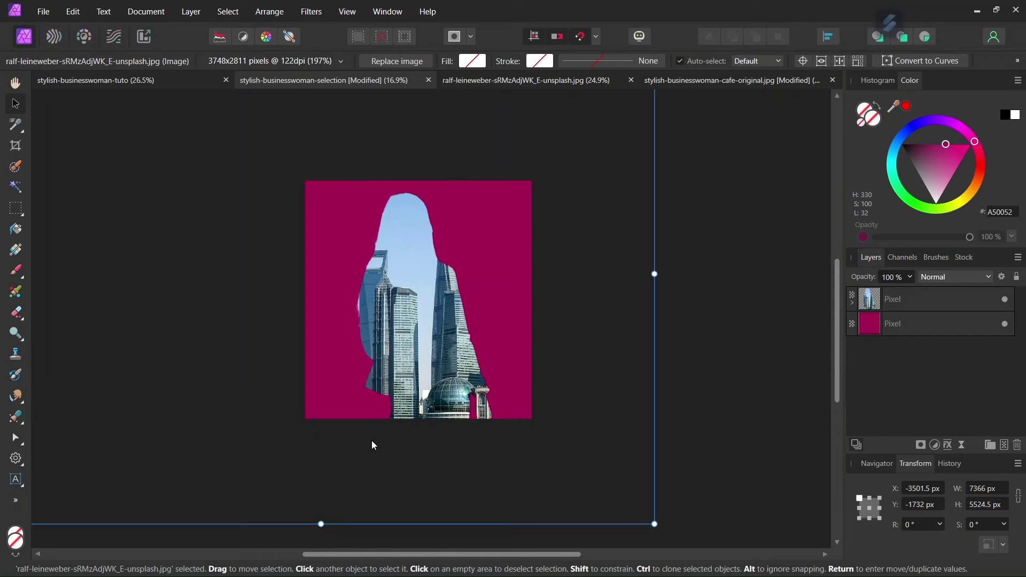
{"action": "left_click", "coordinate": [852, 303]}
{"action": "scroll", "coordinate": [272, 357], "scroll_direction": "up", "scroll_amount": 1}
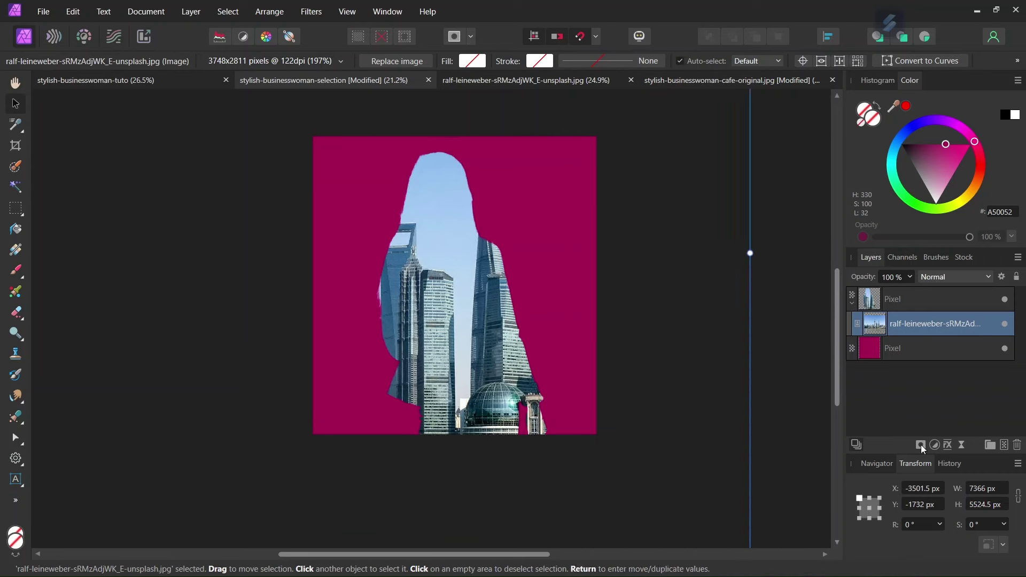
Add an Empty Mask to the skyline layer and expand the layer to show it.
{"action": "left_click_drag", "start_coordinate": [904, 325], "coordinate": [916, 450]}
{"action": "left_click", "coordinate": [920, 445]}
{"action": "left_click", "coordinate": [874, 466]}
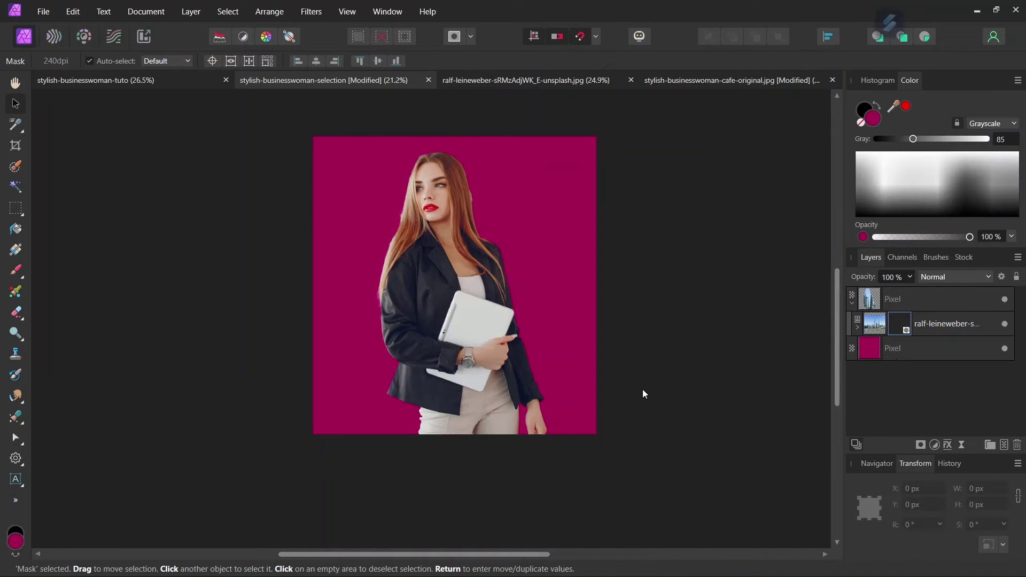
{"action": "left_click", "coordinate": [857, 328]}
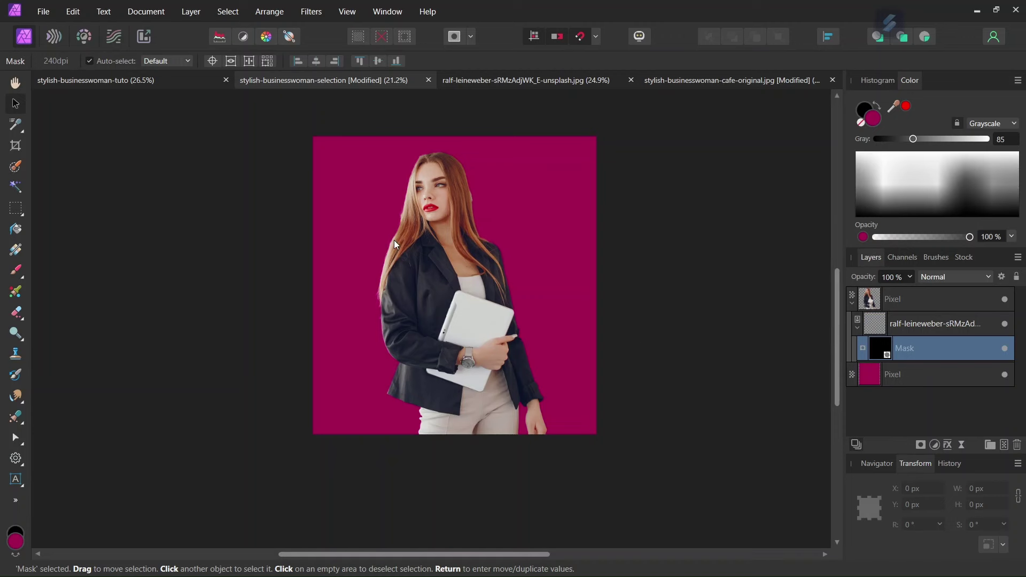
Set up the Paint Brush with white as the colour and a 244 px width.
{"action": "left_click", "coordinate": [16, 271]}
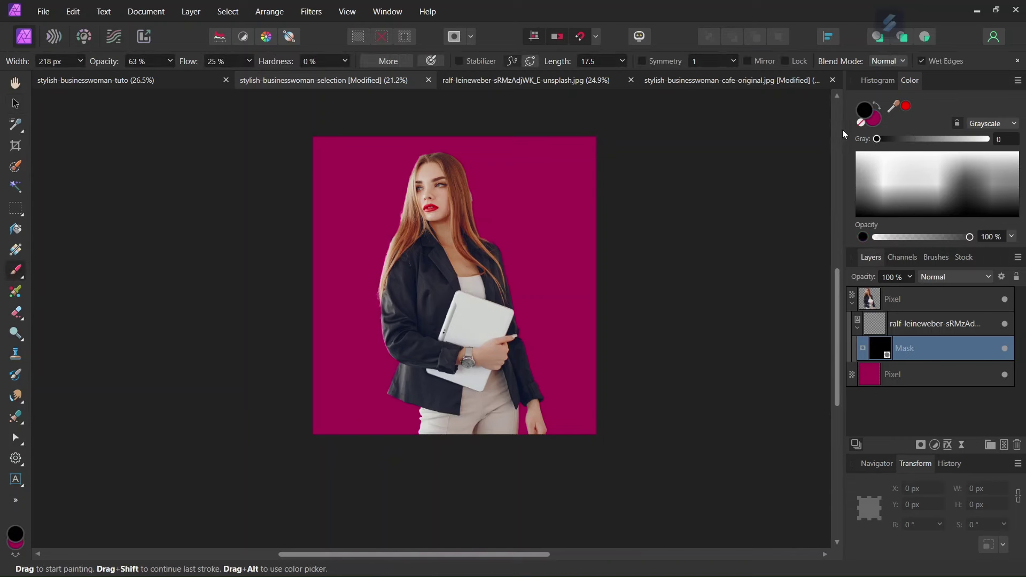
{"action": "double_click", "coordinate": [866, 112]}
{"action": "left_click_drag", "start_coordinate": [328, 255], "coordinate": [299, 227]}
{"action": "left_click", "coordinate": [652, 469]}
{"action": "scroll", "coordinate": [536, 359], "scroll_direction": "up", "scroll_amount": 3}
{"action": "left_click_drag", "start_coordinate": [316, 299], "coordinate": [581, 281]}
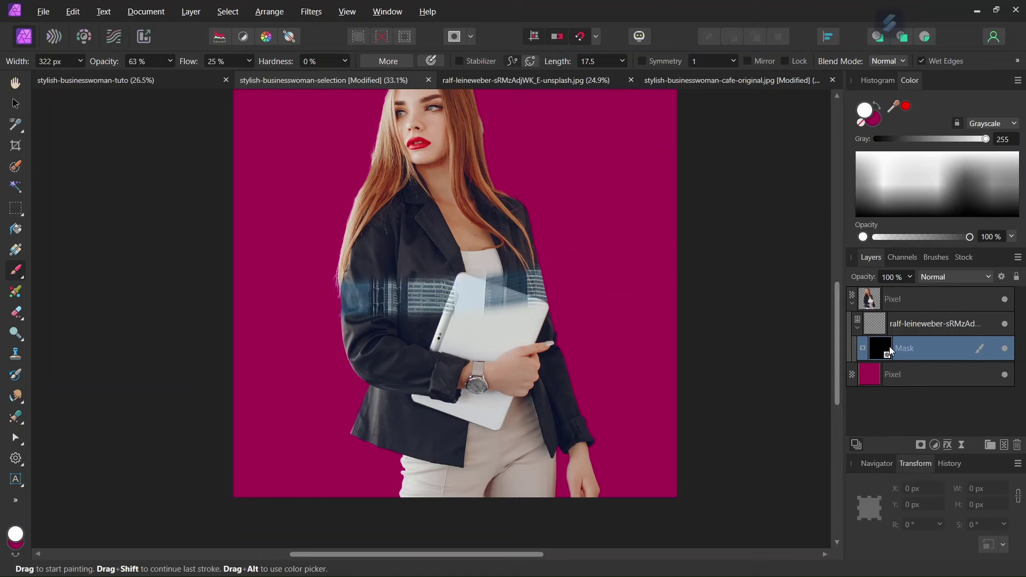
{"action": "scroll", "coordinate": [454, 321], "scroll_direction": "down", "scroll_amount": 1}
{"action": "scroll", "coordinate": [458, 319], "scroll_direction": "up", "scroll_amount": 1}
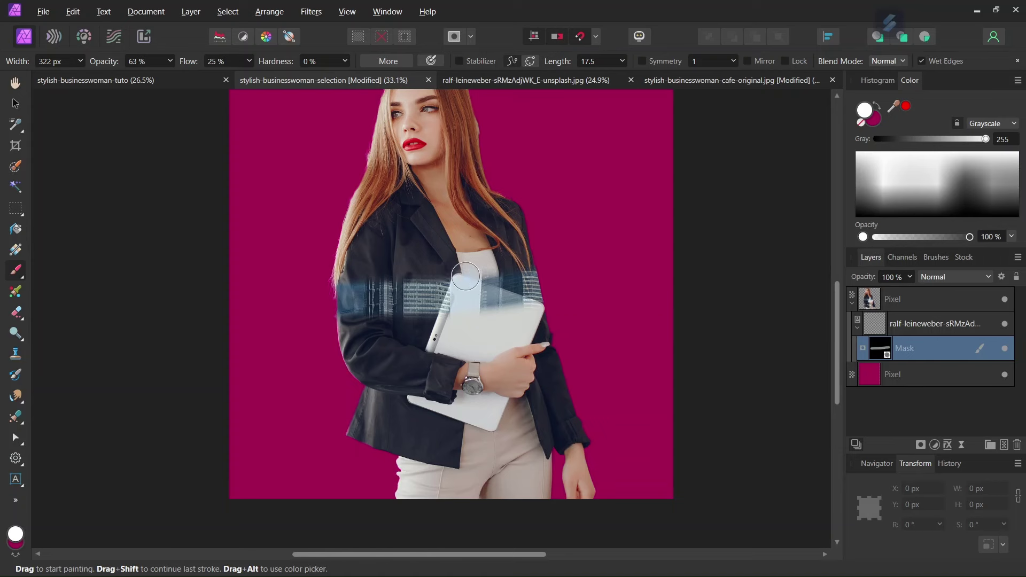
Paint trial city strokes across the jacket on the mask, then undo them.
{"action": "left_click", "coordinate": [383, 216]}
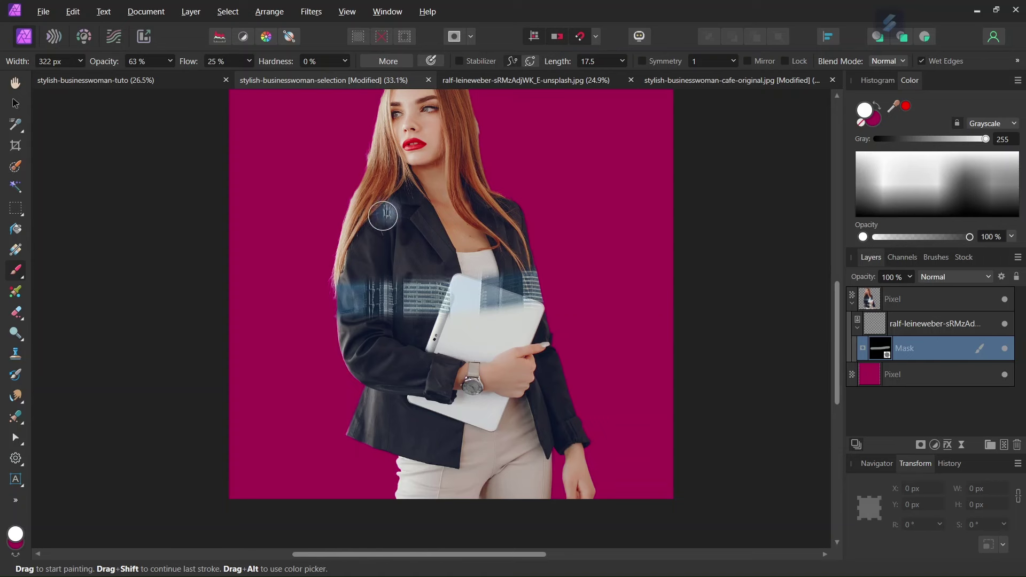
{"action": "key", "text": "ctrl+z"}
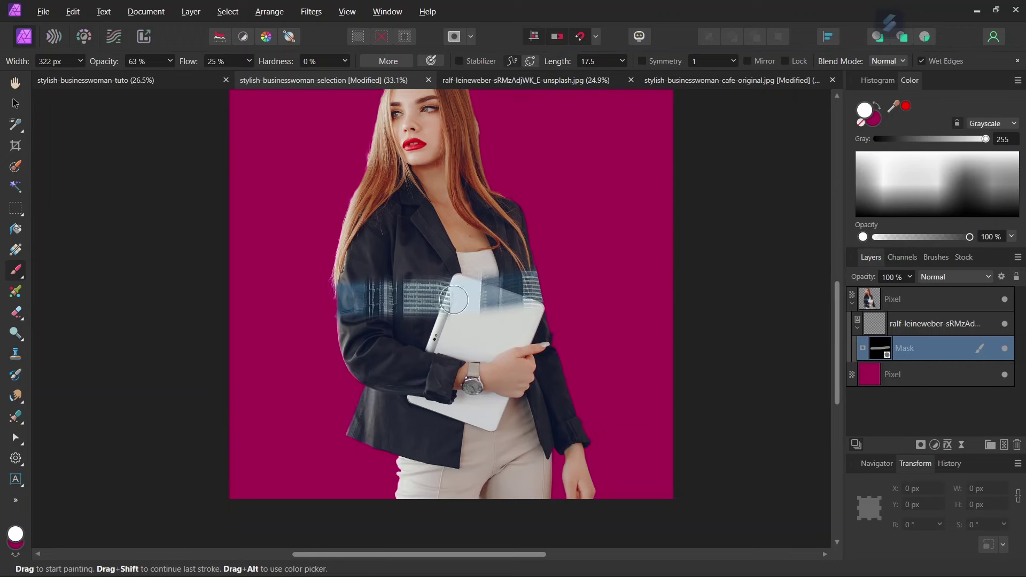
{"action": "key", "text": "ctrl+z"}
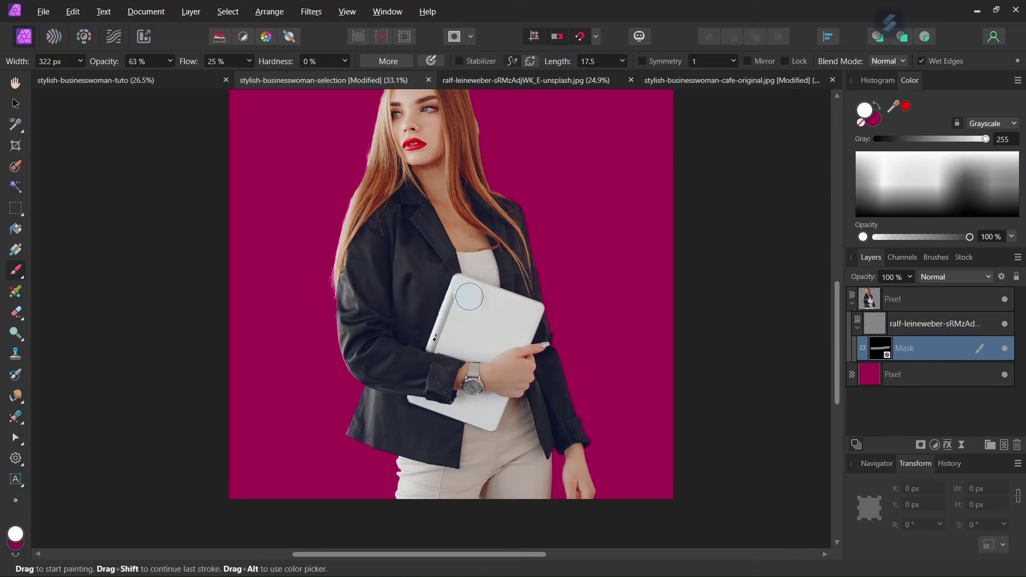
Choose the Blurry Wash brush from the Watercolors category.
{"action": "left_click", "coordinate": [945, 258]}
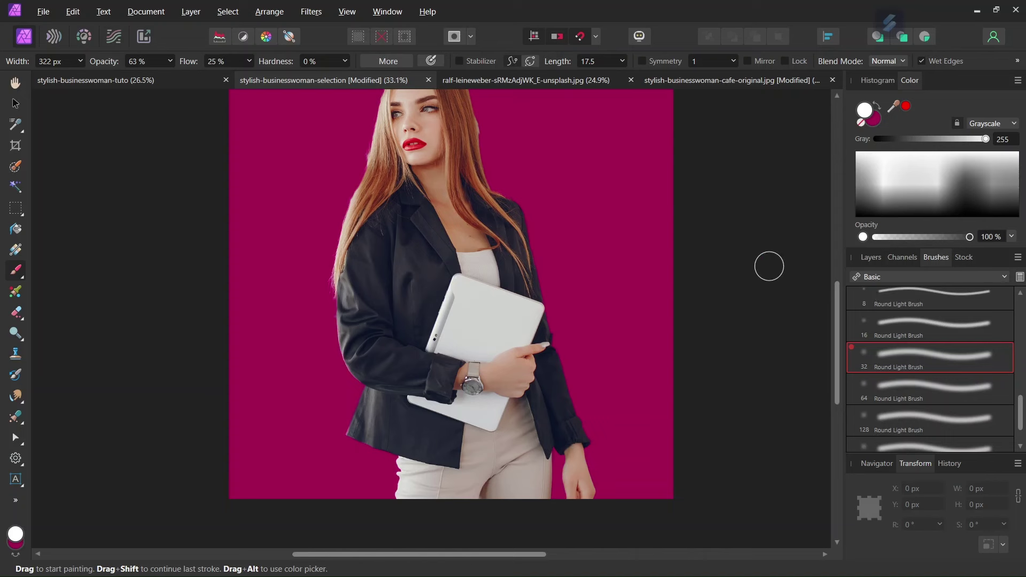
{"action": "left_click", "coordinate": [881, 277]}
{"action": "scroll", "coordinate": [895, 399], "scroll_direction": "down", "scroll_amount": 5}
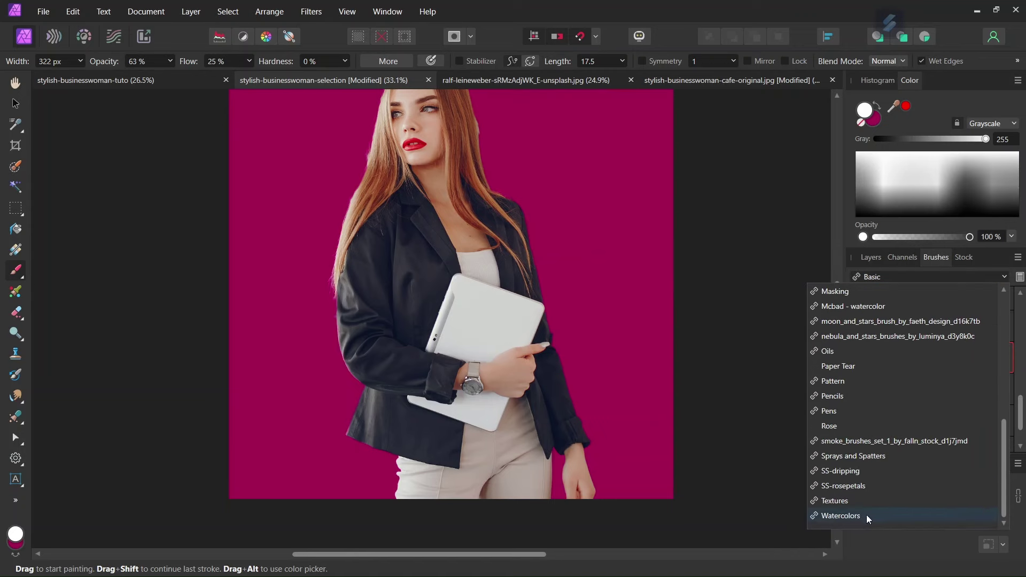
{"action": "left_click", "coordinate": [867, 515]}
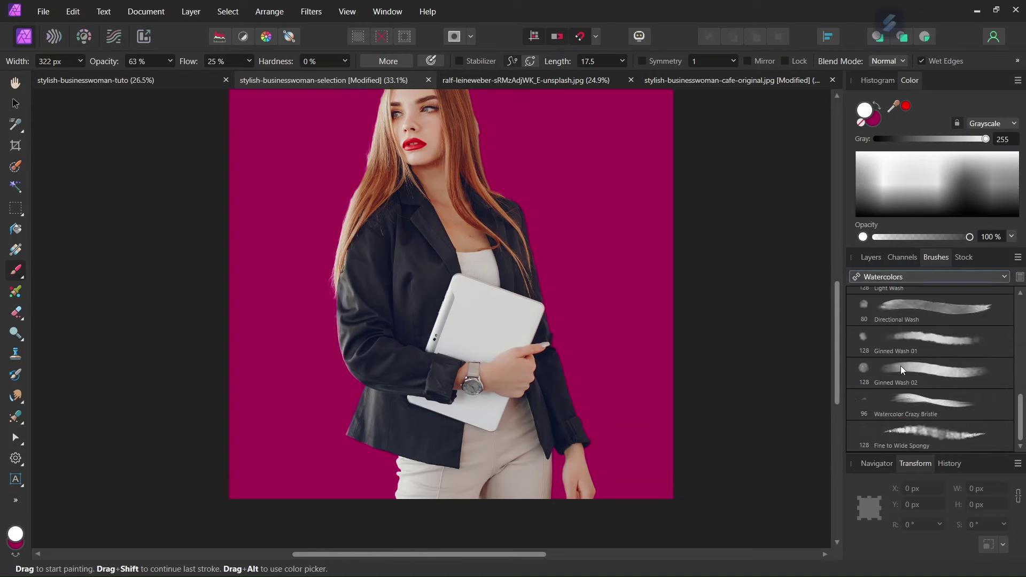
{"action": "scroll", "coordinate": [912, 377], "scroll_direction": "up", "scroll_amount": 3}
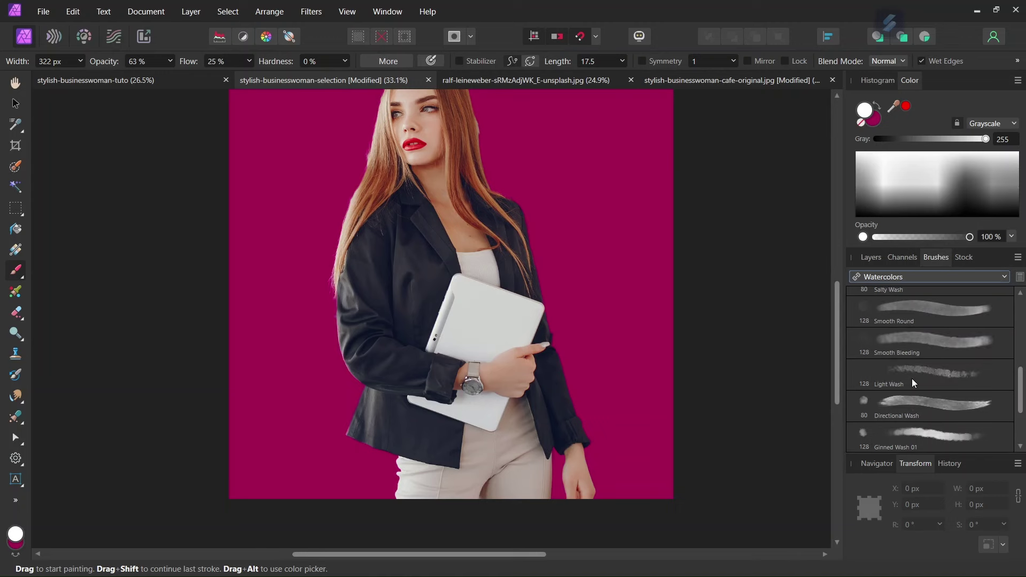
{"action": "scroll", "coordinate": [911, 377], "scroll_direction": "up", "scroll_amount": 3}
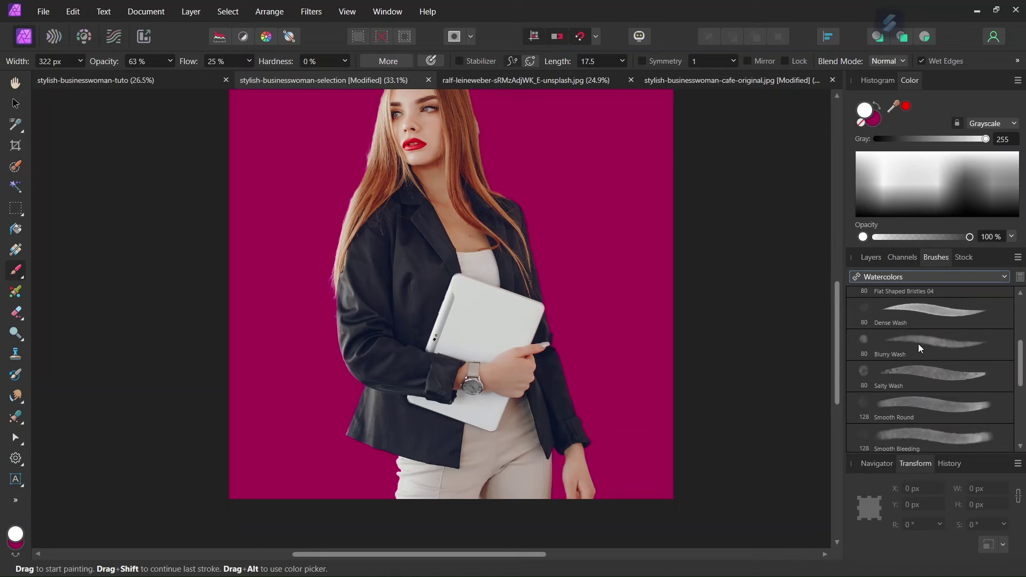
{"action": "left_click", "coordinate": [919, 344]}
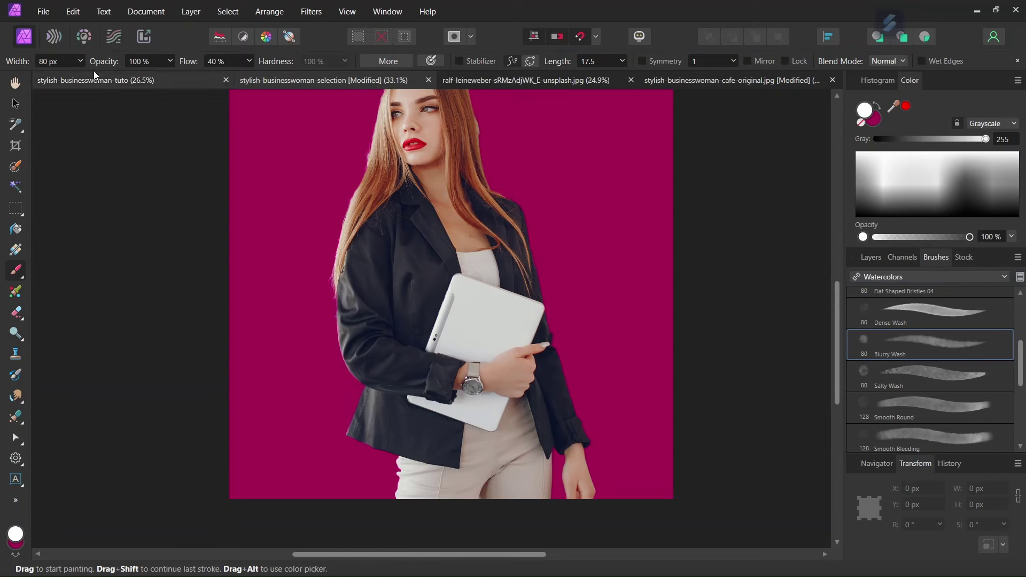
Widen the brush, lower its opacity to about 75%, and rotate its tip to 14%.
{"action": "left_click", "coordinate": [81, 61]}
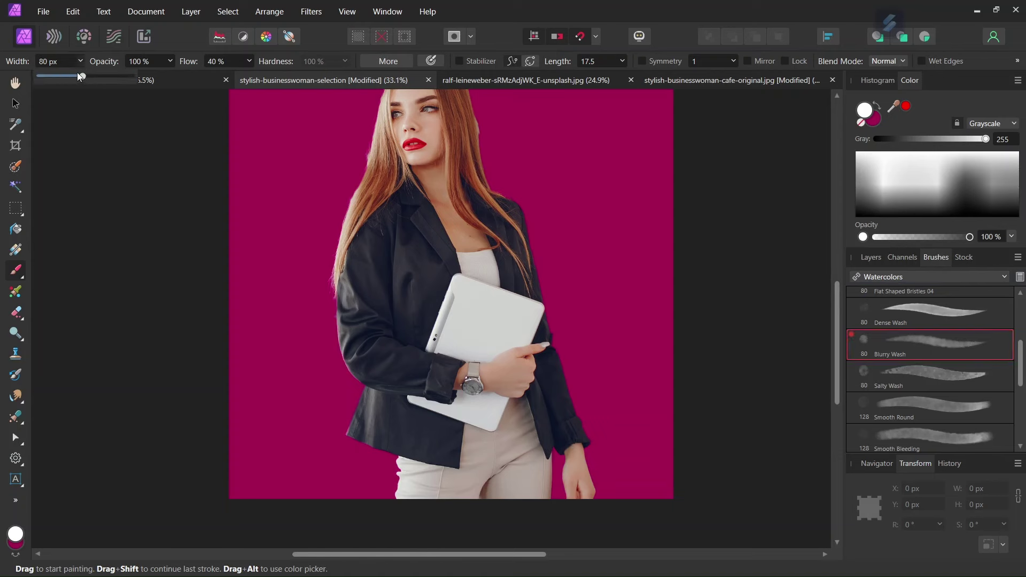
{"action": "left_click_drag", "start_coordinate": [84, 77], "coordinate": [110, 79]}
{"action": "left_click", "coordinate": [170, 61]}
{"action": "left_click_drag", "start_coordinate": [173, 76], "coordinate": [152, 77]}
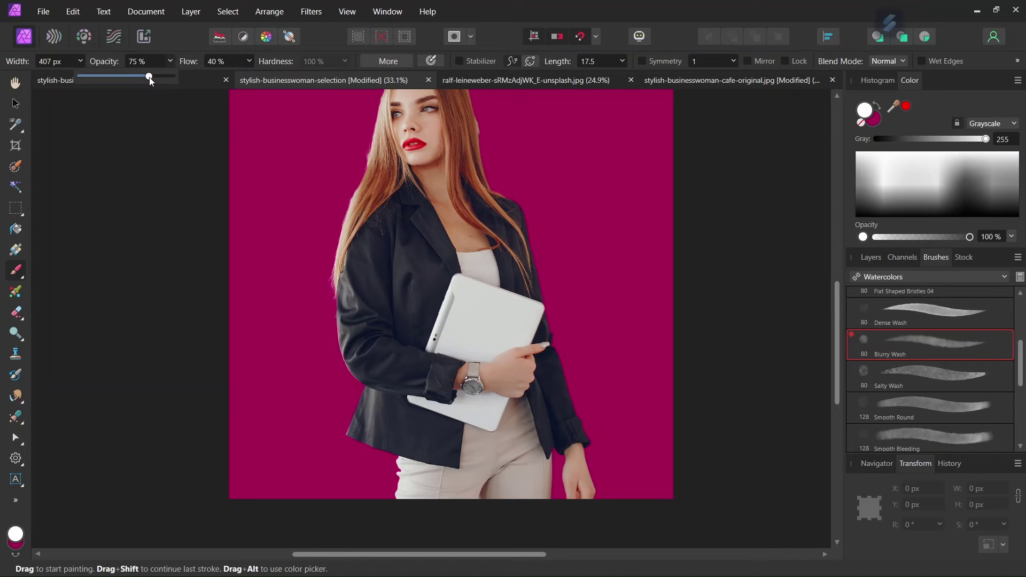
{"action": "left_click", "coordinate": [391, 64]}
{"action": "left_click", "coordinate": [393, 60]}
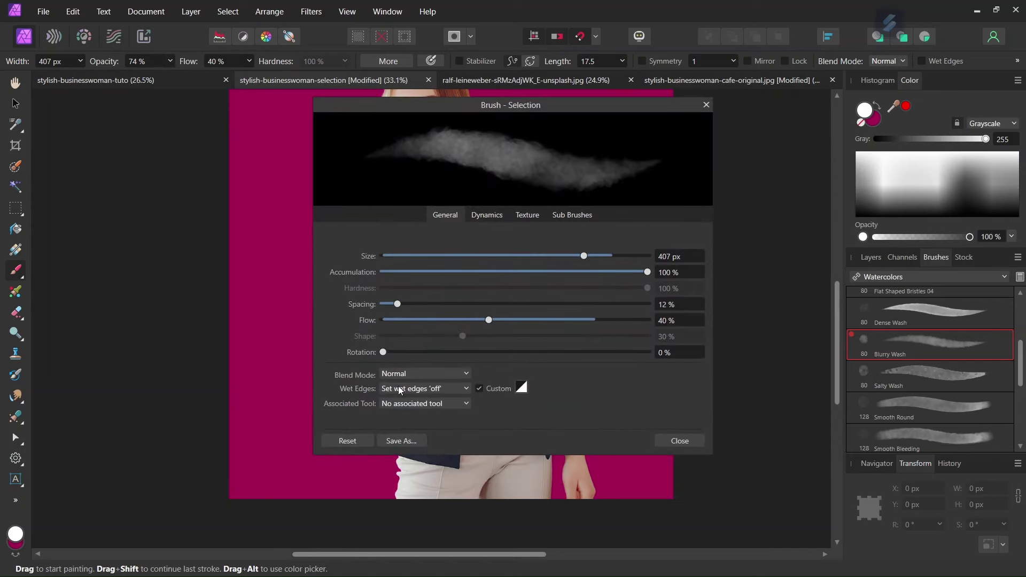
{"action": "left_click_drag", "start_coordinate": [383, 352], "coordinate": [458, 352]}
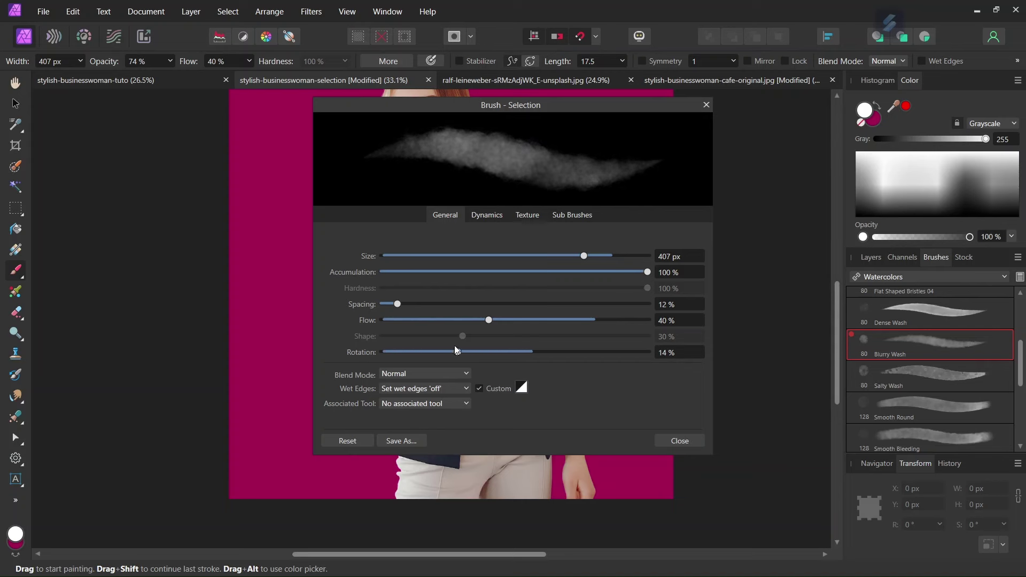
Paint Blurry Wash strokes on the mask over the trousers, lower jacket, tablet and right sleeve.
{"action": "left_click", "coordinate": [680, 441]}
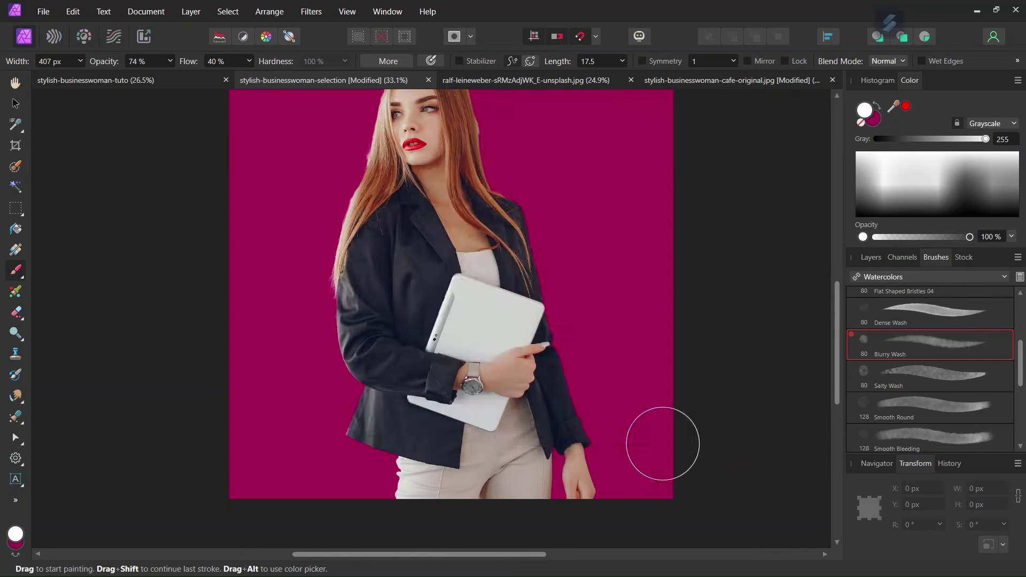
{"action": "mouse_move", "coordinate": [448, 486]}
{"action": "left_mouse_down"}
{"action": "mouse_move", "coordinate": [431, 490]}
{"action": "mouse_move", "coordinate": [394, 449]}
{"action": "mouse_move", "coordinate": [397, 431]}
{"action": "mouse_move", "coordinate": [371, 415]}
{"action": "mouse_move", "coordinate": [385, 367]}
{"action": "mouse_move", "coordinate": [364, 341]}
{"action": "mouse_move", "coordinate": [374, 271]}
{"action": "mouse_move", "coordinate": [398, 226]}
{"action": "mouse_move", "coordinate": [421, 240]}
{"action": "mouse_move", "coordinate": [382, 324]}
{"action": "mouse_move", "coordinate": [439, 294]}
{"action": "left_mouse_up"}
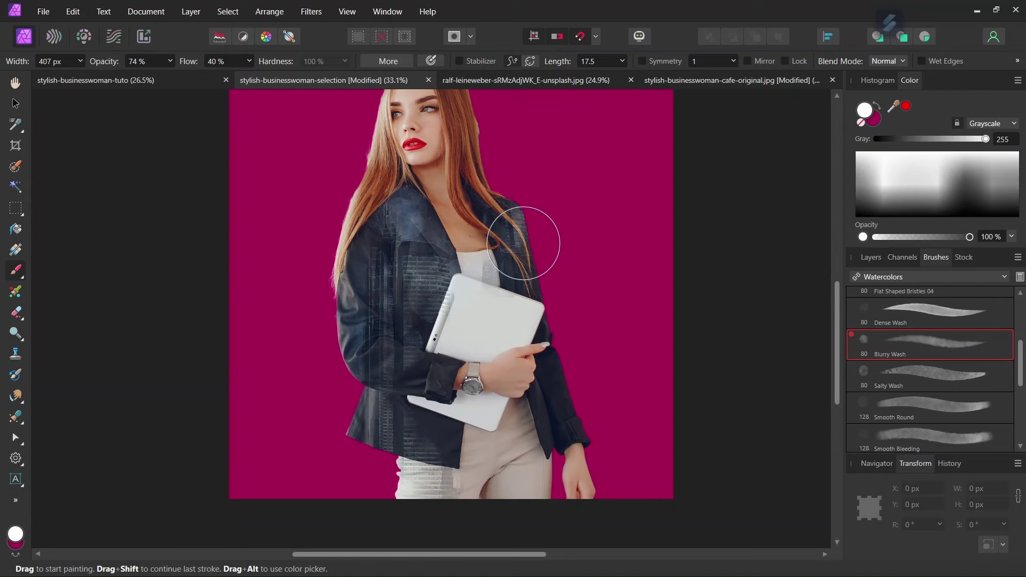
{"action": "left_click_drag", "start_coordinate": [522, 287], "coordinate": [497, 320]}
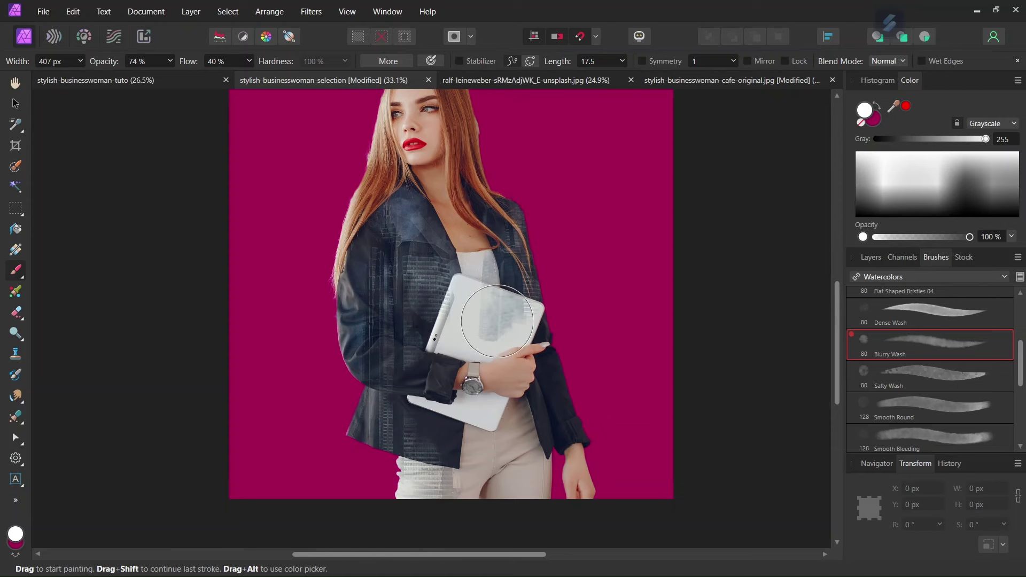
{"action": "scroll", "coordinate": [423, 413], "scroll_direction": "down", "scroll_amount": 2}
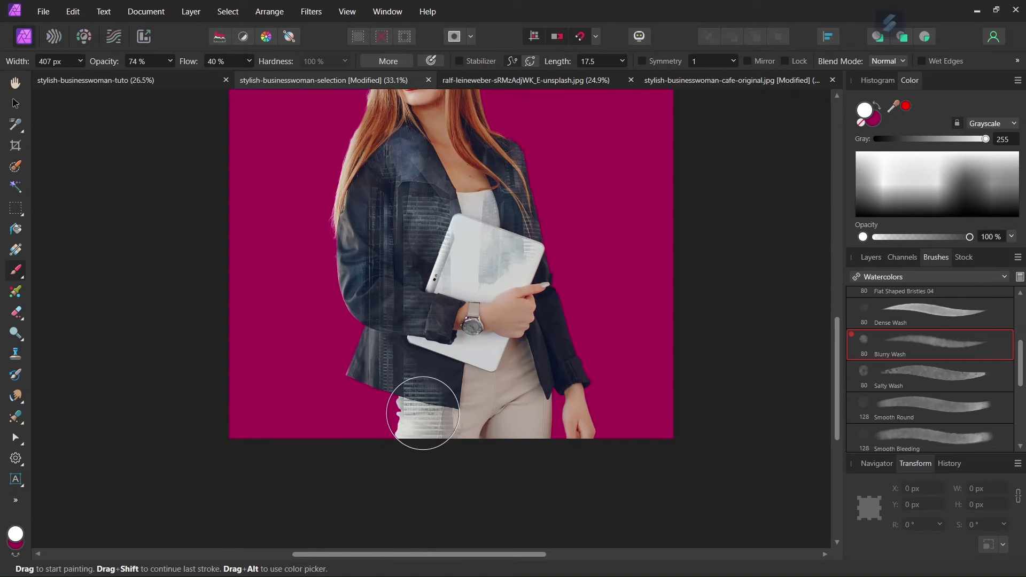
{"action": "scroll", "coordinate": [423, 413], "scroll_direction": "down", "scroll_amount": 1}
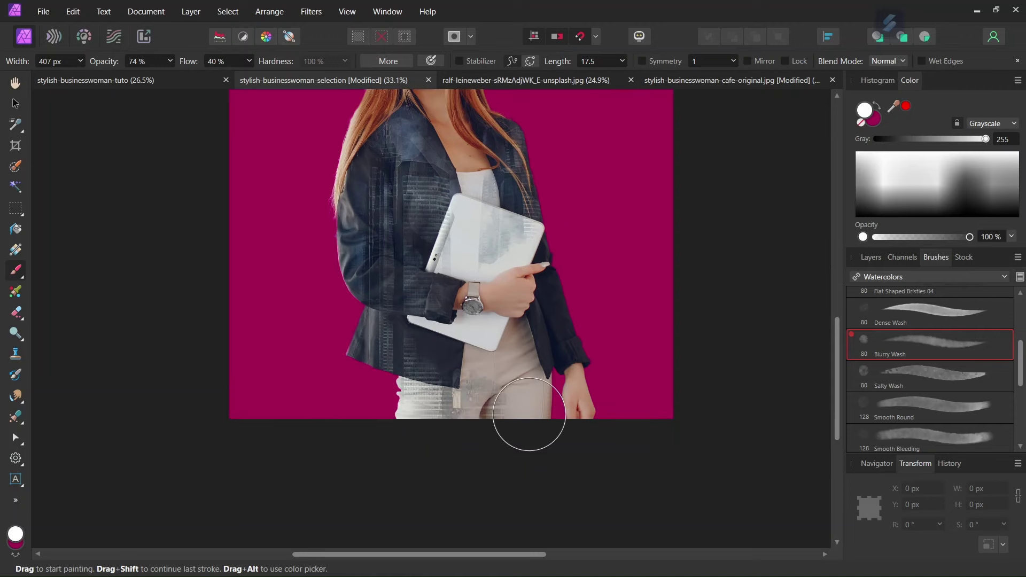
{"action": "left_click", "coordinate": [529, 415]}
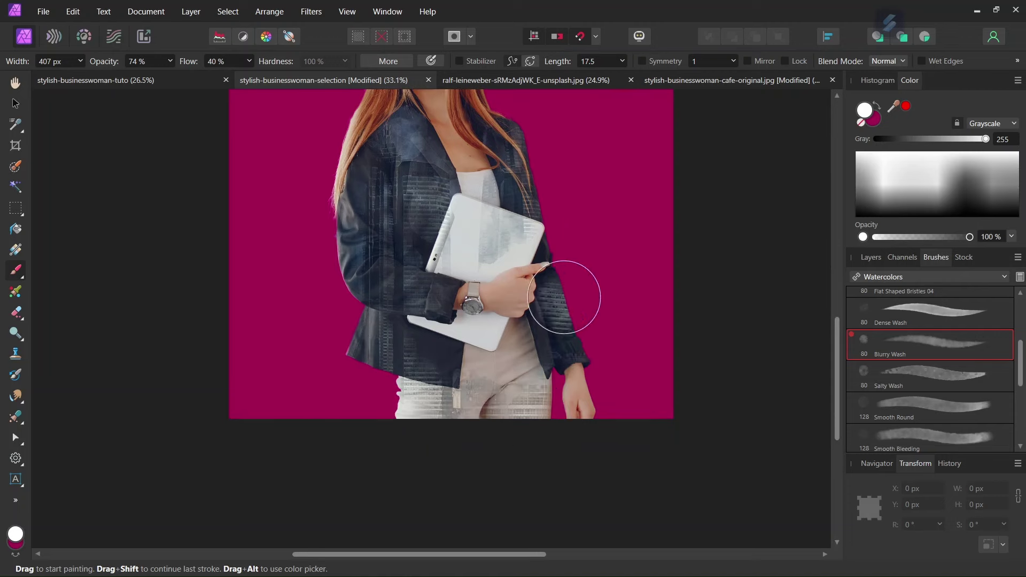
{"action": "mouse_move", "coordinate": [577, 294]}
{"action": "left_mouse_down"}
{"action": "mouse_move", "coordinate": [534, 360]}
{"action": "mouse_move", "coordinate": [547, 361]}
{"action": "mouse_move", "coordinate": [507, 333]}
{"action": "mouse_move", "coordinate": [475, 331]}
{"action": "mouse_move", "coordinate": [451, 357]}
{"action": "mouse_move", "coordinate": [511, 367]}
{"action": "mouse_move", "coordinate": [517, 390]}
{"action": "mouse_move", "coordinate": [479, 369]}
{"action": "mouse_move", "coordinate": [459, 374]}
{"action": "mouse_move", "coordinate": [378, 348]}
{"action": "left_mouse_up"}
{"action": "mouse_move", "coordinate": [443, 284]}
{"action": "left_mouse_down"}
{"action": "mouse_move", "coordinate": [509, 245]}
{"action": "mouse_move", "coordinate": [543, 240]}
{"action": "mouse_move", "coordinate": [506, 136]}
{"action": "mouse_move", "coordinate": [504, 185]}
{"action": "mouse_move", "coordinate": [460, 197]}
{"action": "mouse_move", "coordinate": [414, 172]}
{"action": "mouse_move", "coordinate": [371, 191]}
{"action": "mouse_move", "coordinate": [388, 254]}
{"action": "mouse_move", "coordinate": [368, 267]}
{"action": "mouse_move", "coordinate": [528, 235]}
{"action": "mouse_move", "coordinate": [533, 209]}
{"action": "mouse_move", "coordinate": [572, 331]}
{"action": "mouse_move", "coordinate": [482, 410]}
{"action": "mouse_move", "coordinate": [393, 340]}
{"action": "left_mouse_up"}
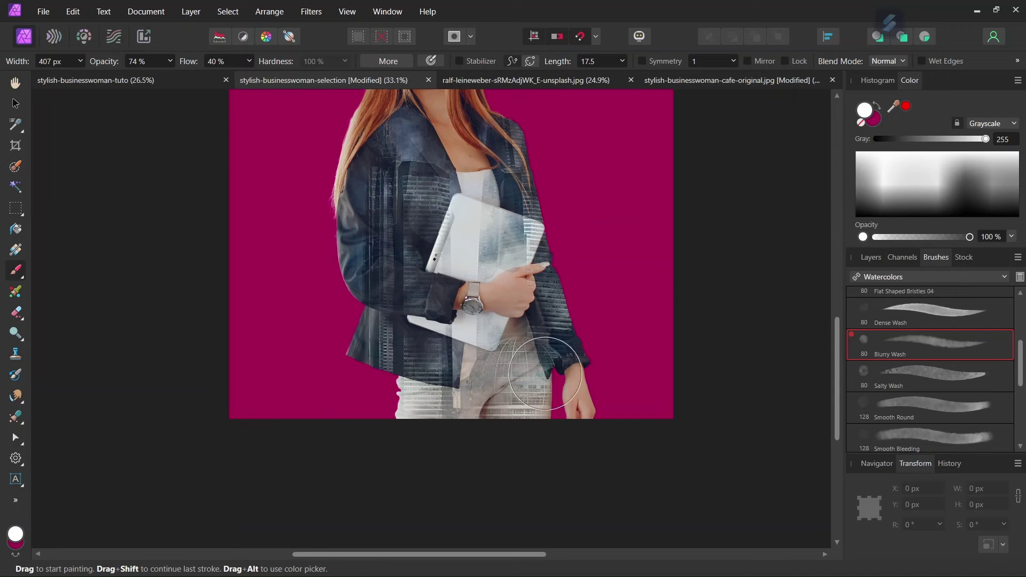
Switch to the Salty Wash brush at 407 px width and 16% rotation, then paint the lower jacket.
{"action": "left_click", "coordinate": [907, 379]}
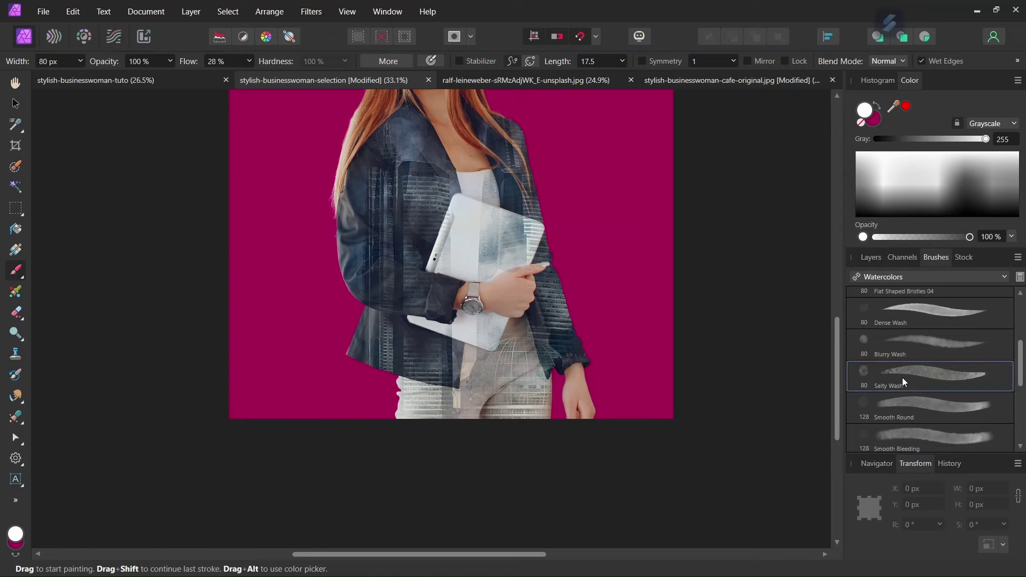
{"action": "left_click", "coordinate": [80, 61]}
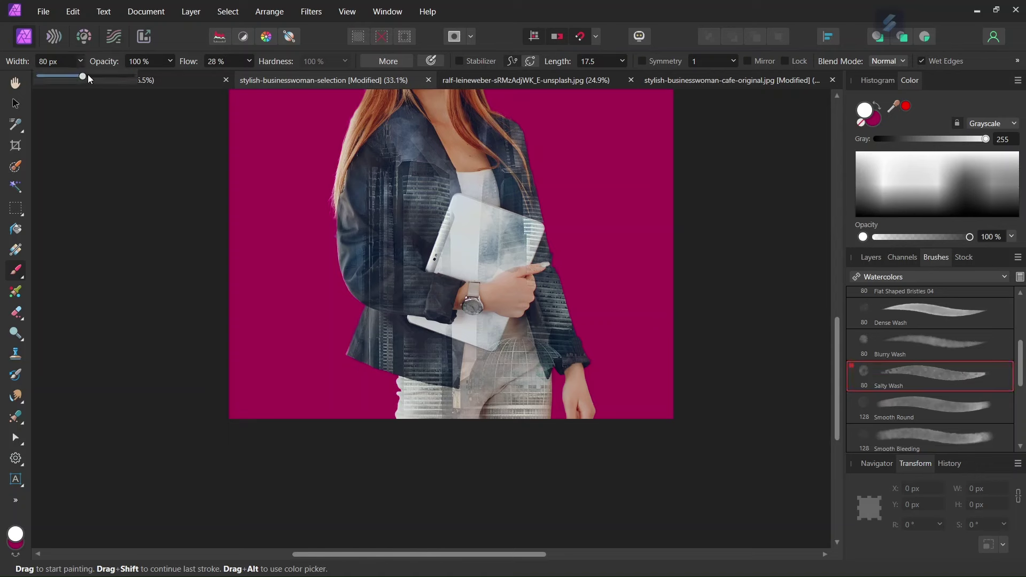
{"action": "left_click_drag", "start_coordinate": [88, 79], "coordinate": [114, 76]}
{"action": "left_click", "coordinate": [170, 61]}
{"action": "left_click", "coordinate": [386, 62]}
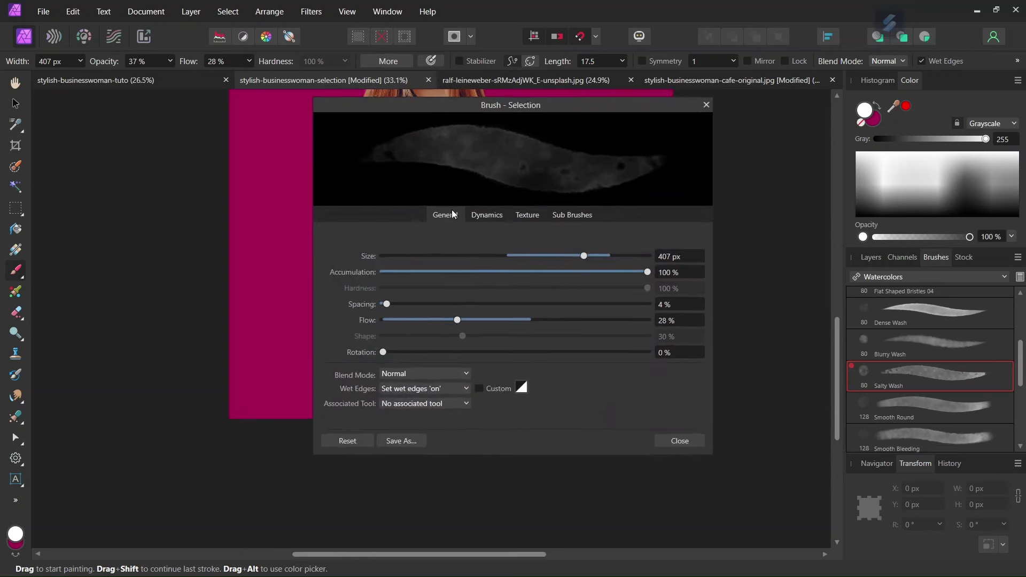
{"action": "left_click_drag", "start_coordinate": [419, 353], "coordinate": [467, 350]}
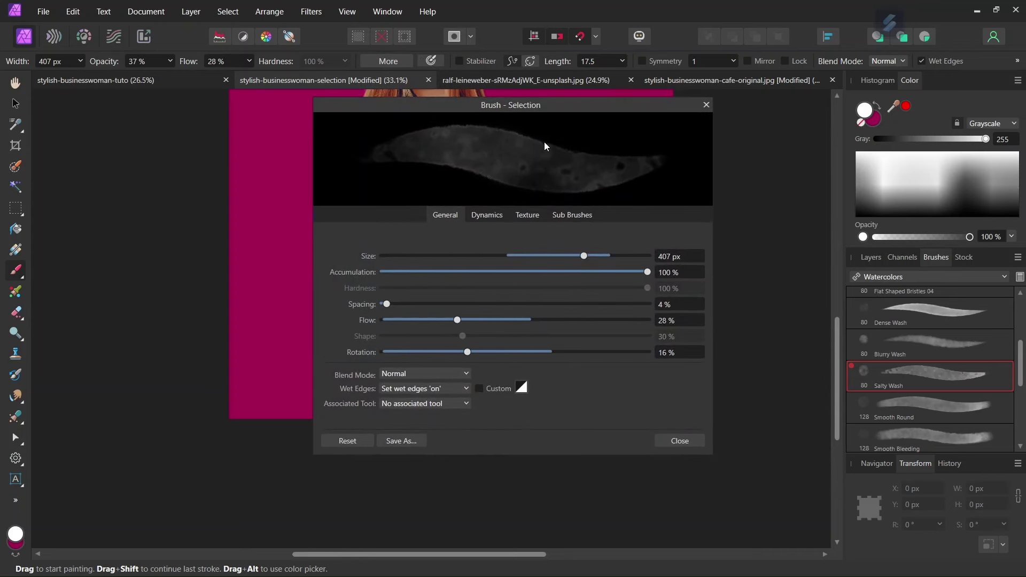
{"action": "left_click", "coordinate": [680, 441]}
{"action": "mouse_move", "coordinate": [535, 369]}
{"action": "left_mouse_down"}
{"action": "mouse_move", "coordinate": [497, 374]}
{"action": "mouse_move", "coordinate": [470, 407]}
{"action": "mouse_move", "coordinate": [426, 388]}
{"action": "mouse_move", "coordinate": [390, 343]}
{"action": "mouse_move", "coordinate": [390, 305]}
{"action": "mouse_move", "coordinate": [423, 353]}
{"action": "mouse_move", "coordinate": [494, 352]}
{"action": "mouse_move", "coordinate": [571, 321]}
{"action": "mouse_move", "coordinate": [524, 140]}
{"action": "mouse_move", "coordinate": [401, 149]}
{"action": "mouse_move", "coordinate": [416, 235]}
{"action": "mouse_move", "coordinate": [433, 250]}
{"action": "mouse_move", "coordinate": [527, 236]}
{"action": "left_mouse_up"}
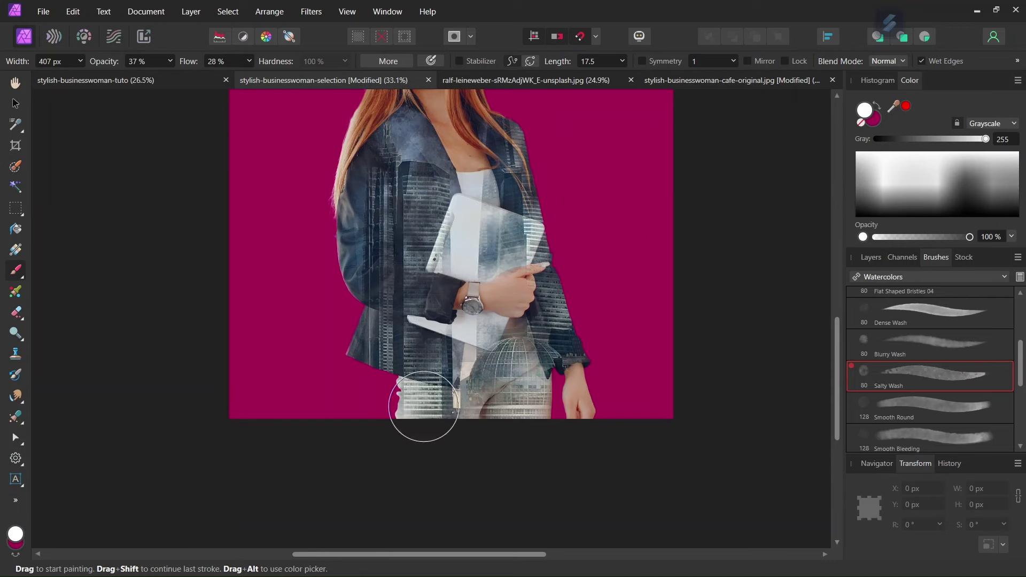
Add a faint Salty Wash stroke over the left chest and bring the layer stack back into view.
{"action": "left_click_drag", "start_coordinate": [388, 292], "coordinate": [383, 246]}
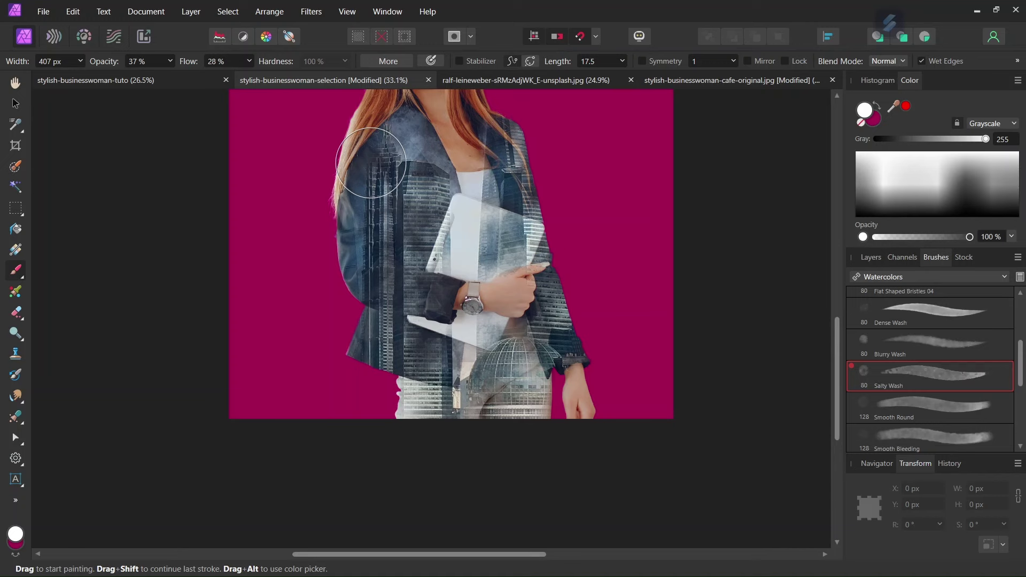
{"action": "scroll", "coordinate": [481, 385], "scroll_direction": "up", "scroll_amount": 2}
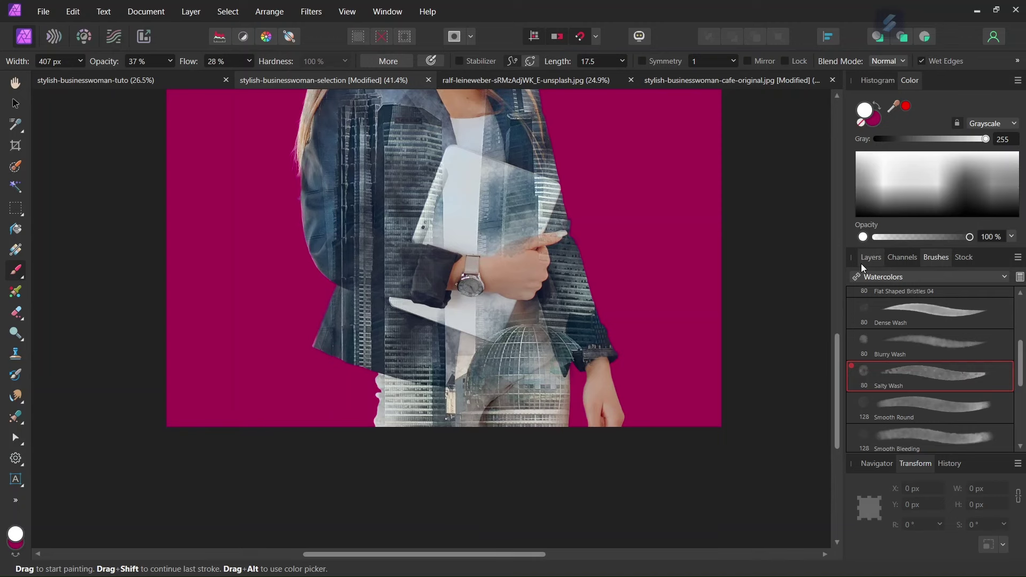
{"action": "left_click", "coordinate": [861, 265]}
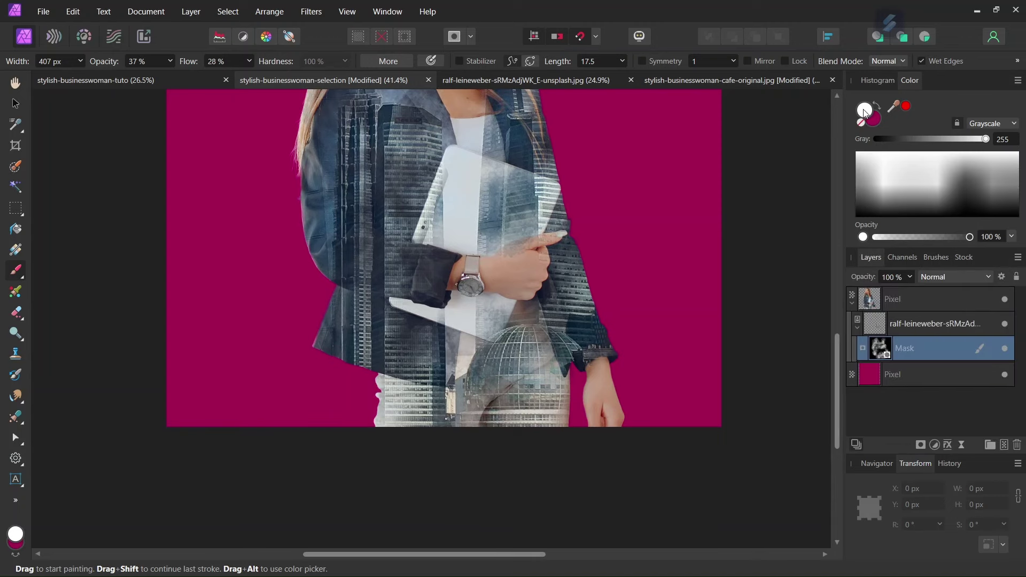
Set the painting colour to pure black (000000).
{"action": "double_click", "coordinate": [866, 112]}
{"action": "left_click_drag", "start_coordinate": [521, 309], "coordinate": [551, 487]}
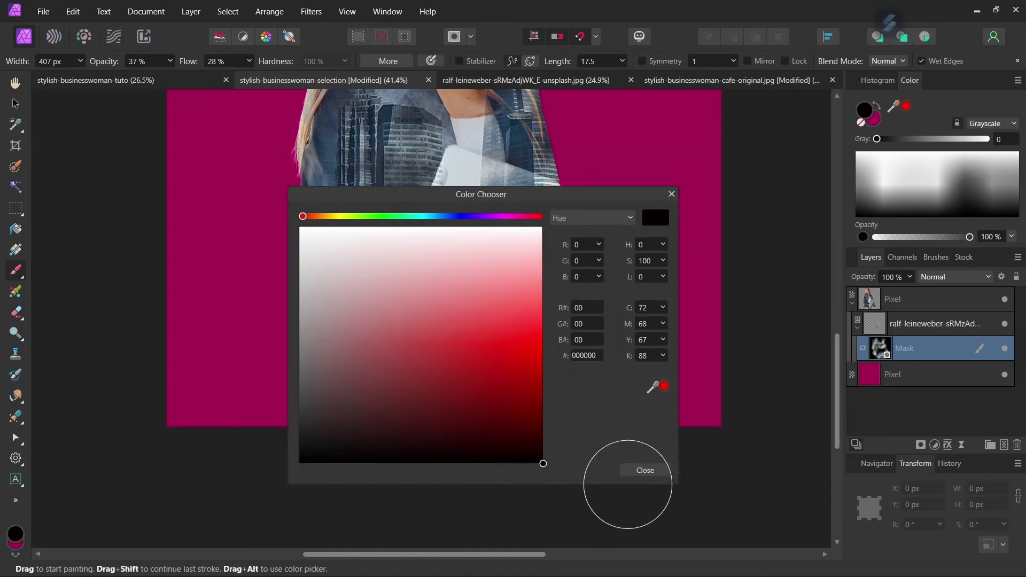
{"action": "left_click", "coordinate": [645, 470]}
Choose the 32 px Round Light Brush from the Basic brush category.
{"action": "left_click", "coordinate": [937, 258]}
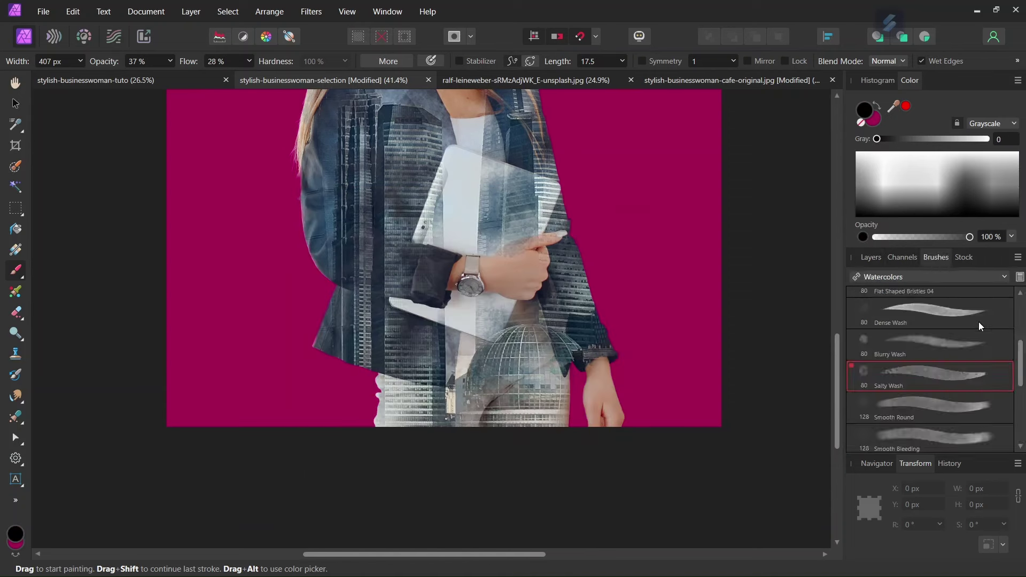
{"action": "left_click", "coordinate": [938, 274]}
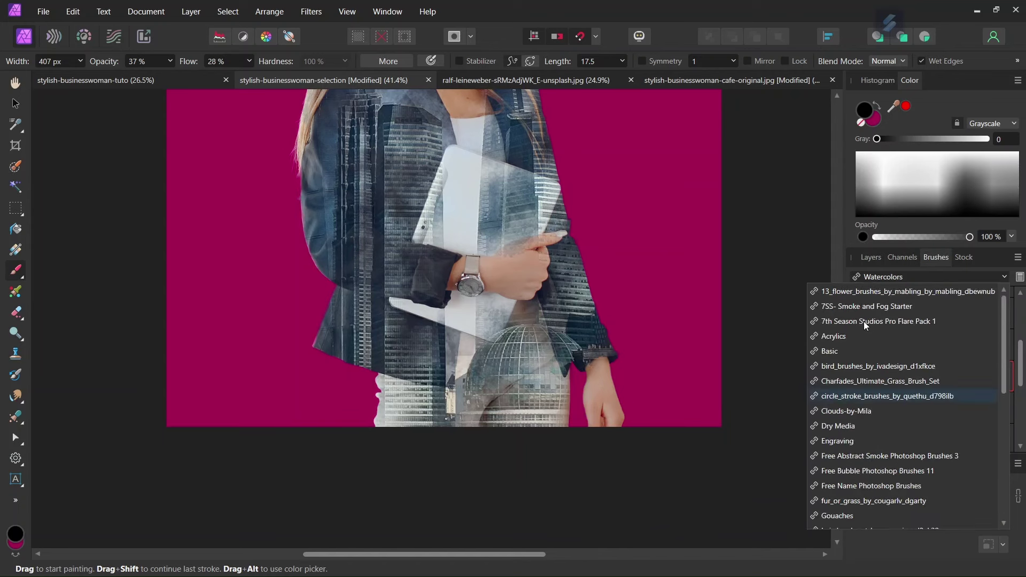
{"action": "left_click", "coordinate": [834, 351]}
{"action": "left_click_drag", "start_coordinate": [1021, 345], "coordinate": [1021, 403]}
{"action": "left_click", "coordinate": [949, 392]}
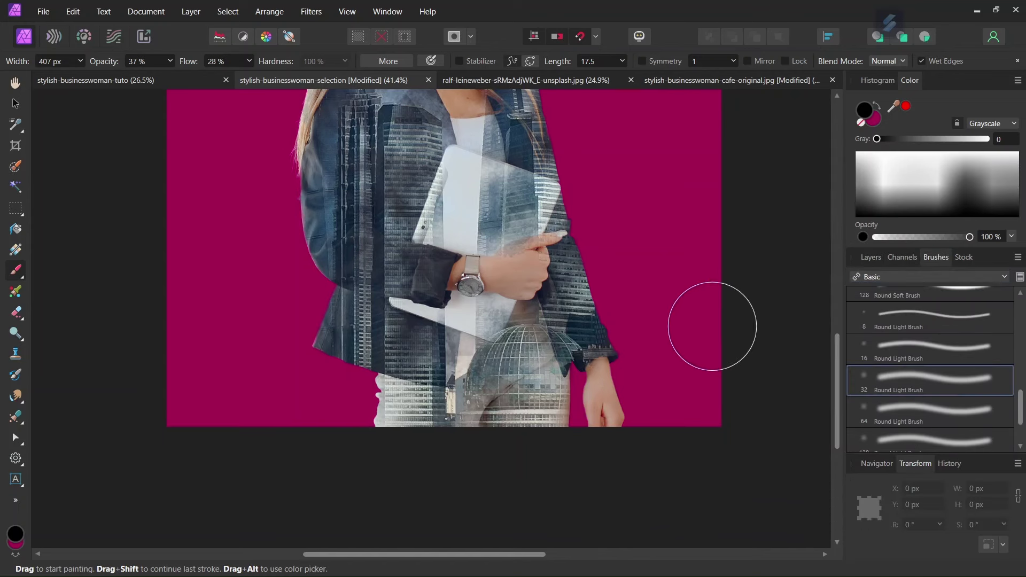
Switch to the 128 px Round Soft Brush at 100% opacity, shrunk to about 43 px.
{"action": "scroll", "coordinate": [652, 410], "scroll_direction": "up", "scroll_amount": 3}
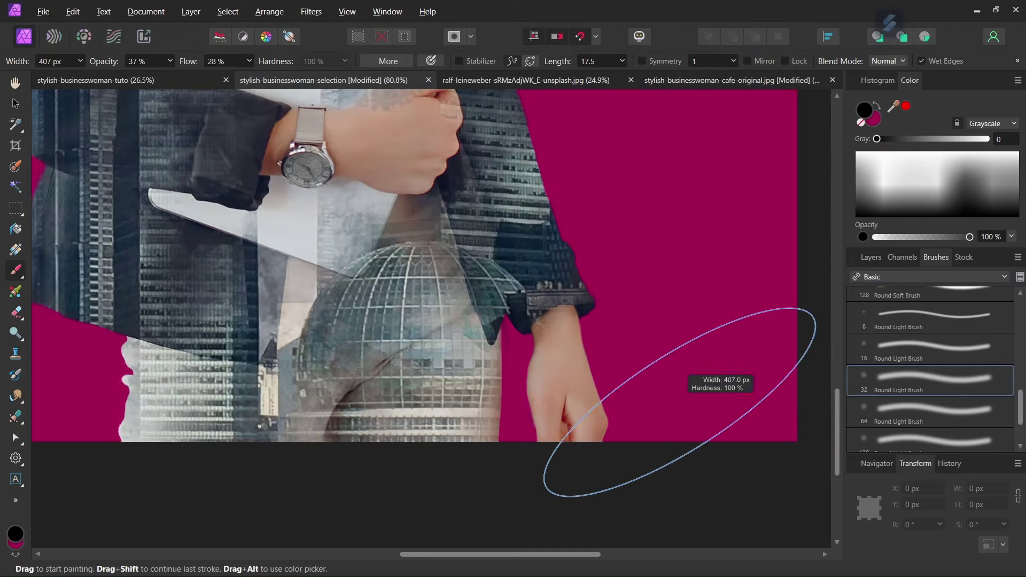
{"action": "left_click_drag", "start_coordinate": [679, 402], "coordinate": [604, 402]}
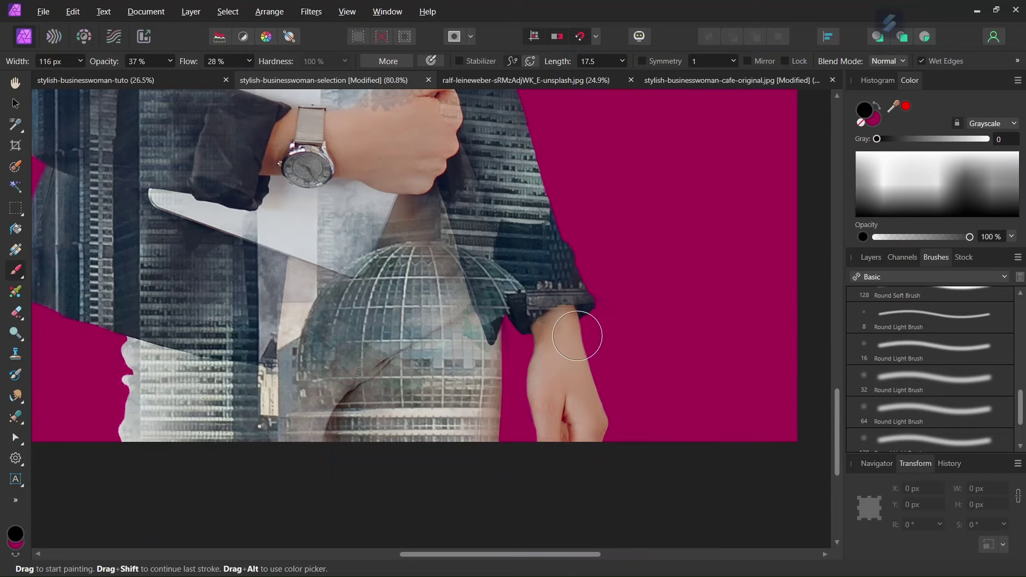
{"action": "scroll", "coordinate": [578, 335], "scroll_direction": "up", "scroll_amount": 5}
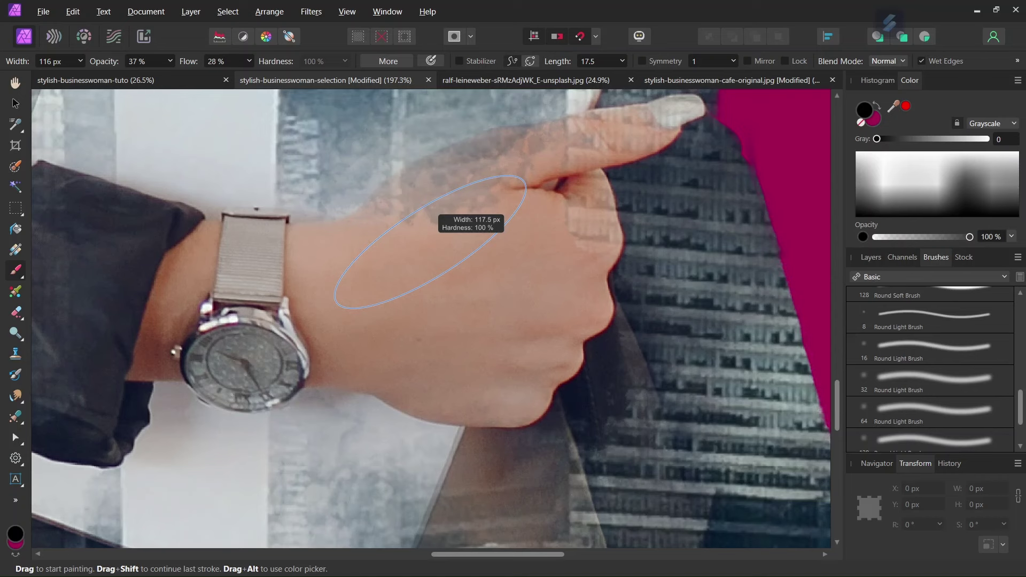
{"action": "left_click_drag", "start_coordinate": [378, 251], "coordinate": [342, 251]}
{"action": "left_click", "coordinate": [168, 60]}
{"action": "left_click", "coordinate": [122, 79]}
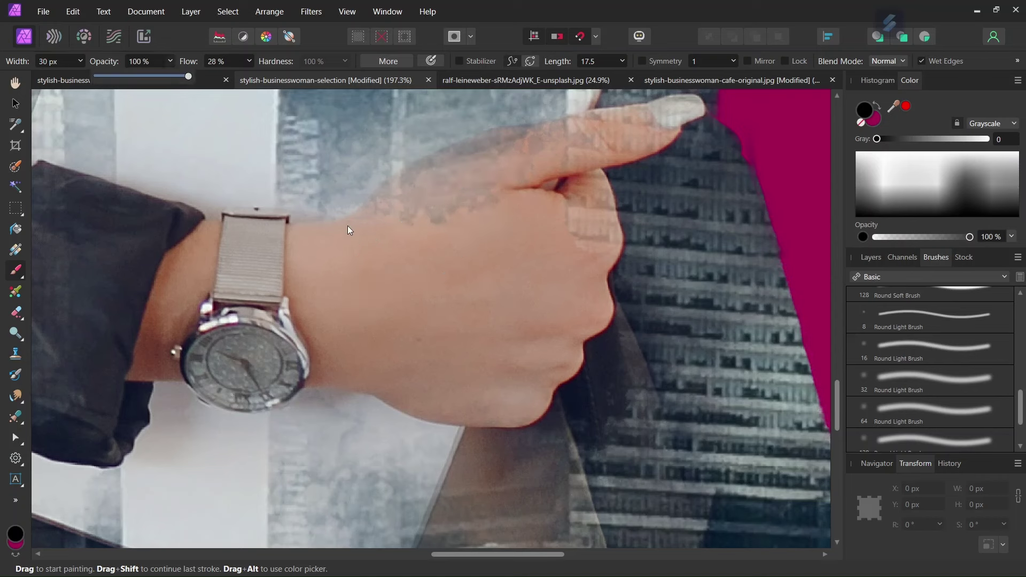
{"action": "key", "text": "0"}
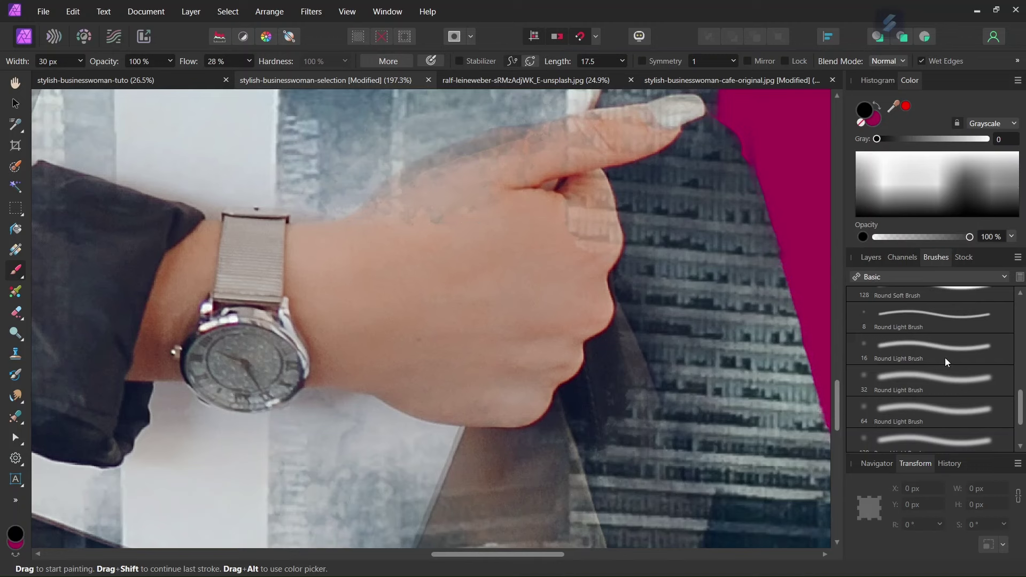
{"action": "scroll", "coordinate": [926, 405], "scroll_direction": "up", "scroll_amount": 3}
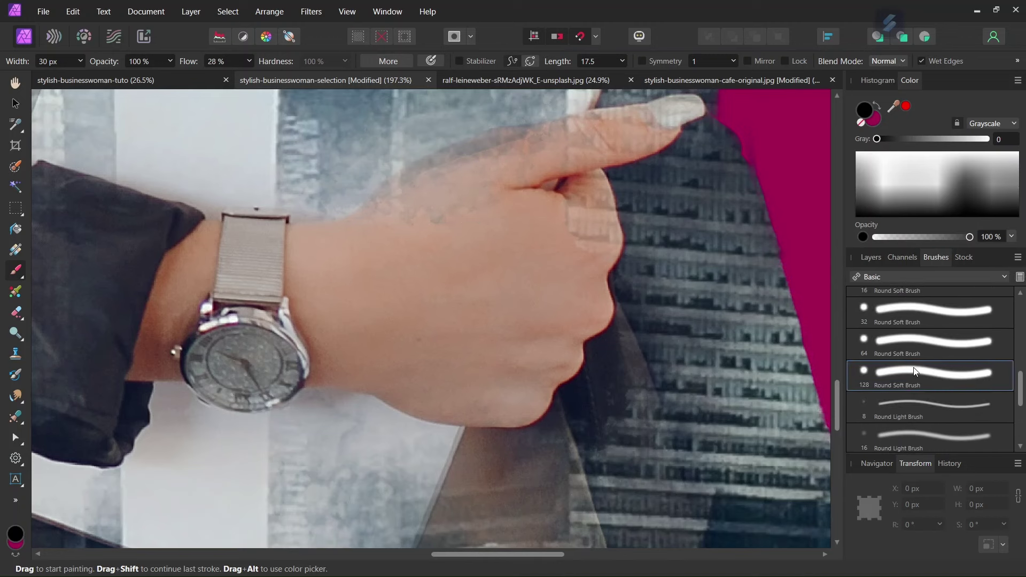
{"action": "left_click", "coordinate": [915, 372]}
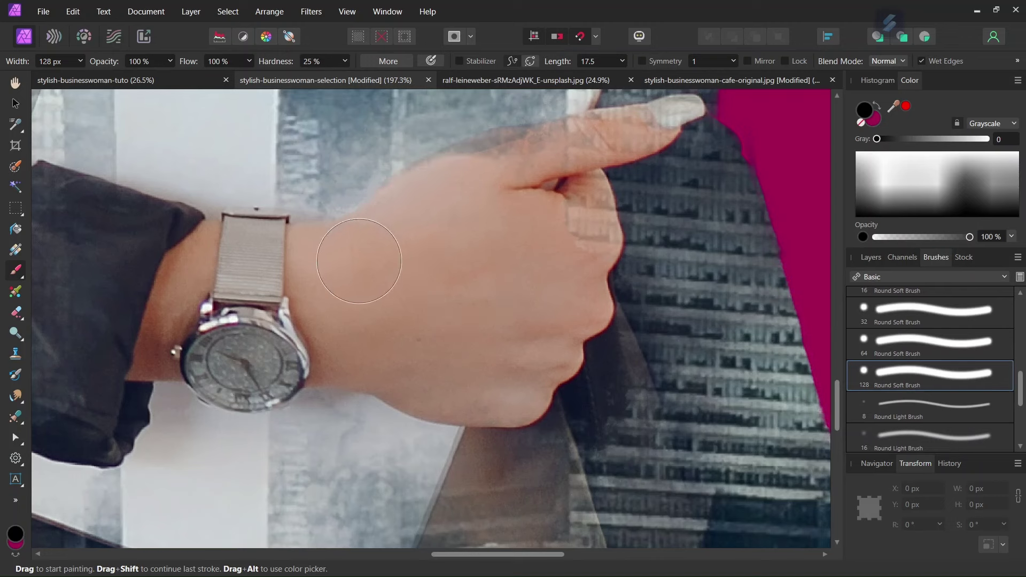
{"action": "mouse_move", "coordinate": [459, 275]}
{"action": "left_mouse_down"}
{"action": "mouse_move", "coordinate": [481, 272]}
{"action": "mouse_move", "coordinate": [470, 271]}
{"action": "left_mouse_up"}
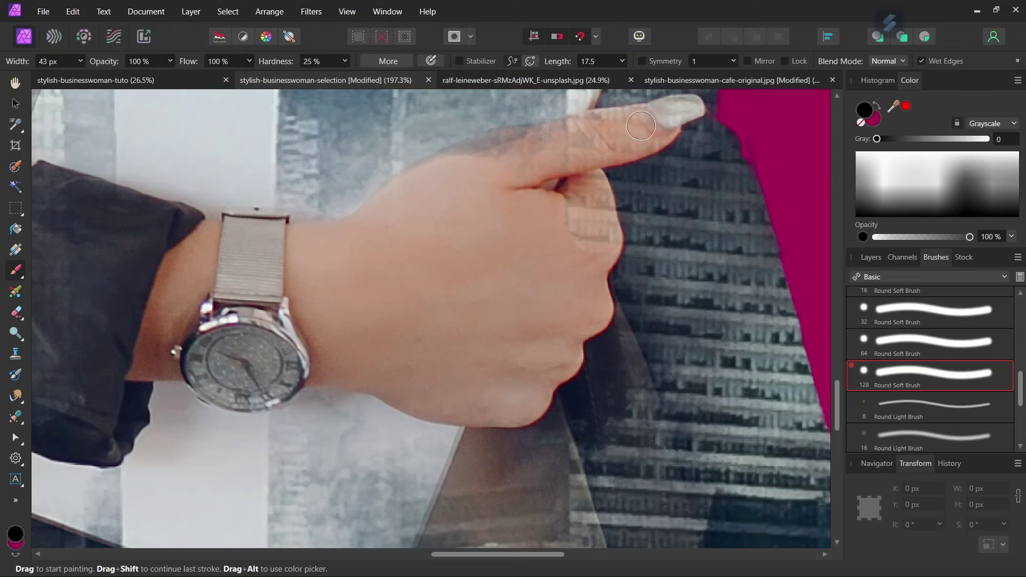
Paint black on the mask along the hand's top edge, finger, knuckle and fingernail.
{"action": "mouse_move", "coordinate": [635, 126]}
{"action": "left_mouse_down"}
{"action": "mouse_move", "coordinate": [509, 147]}
{"action": "mouse_move", "coordinate": [415, 190]}
{"action": "mouse_move", "coordinate": [441, 171]}
{"action": "mouse_move", "coordinate": [417, 177]}
{"action": "mouse_move", "coordinate": [395, 196]}
{"action": "left_mouse_up"}
{"action": "mouse_move", "coordinate": [567, 149]}
{"action": "left_mouse_down"}
{"action": "mouse_move", "coordinate": [655, 123]}
{"action": "mouse_move", "coordinate": [588, 142]}
{"action": "mouse_move", "coordinate": [577, 209]}
{"action": "mouse_move", "coordinate": [586, 165]}
{"action": "mouse_move", "coordinate": [603, 230]}
{"action": "mouse_move", "coordinate": [597, 187]}
{"action": "mouse_move", "coordinate": [575, 255]}
{"action": "left_mouse_up"}
{"action": "left_click_drag", "start_coordinate": [527, 195], "coordinate": [504, 154]}
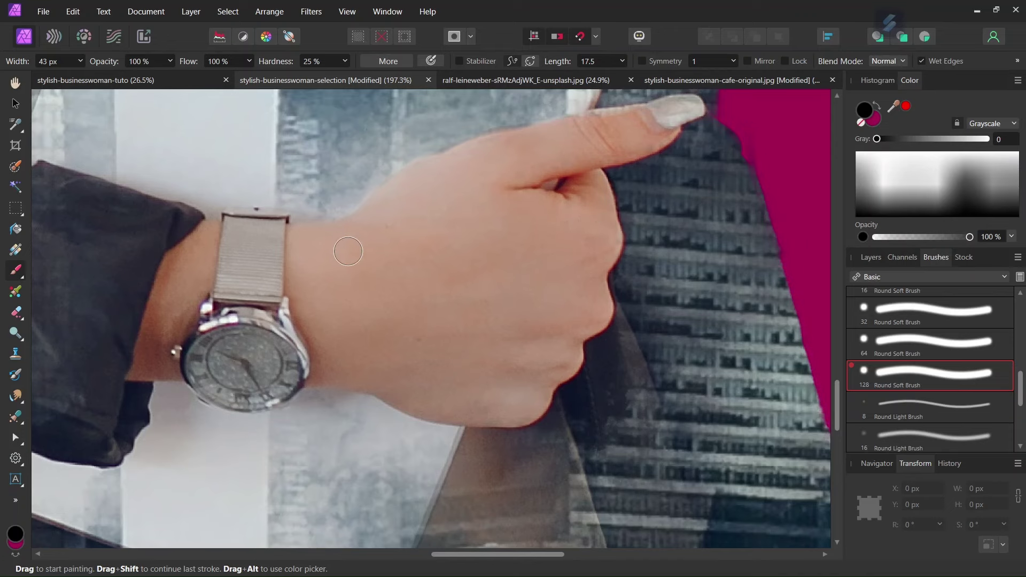
{"action": "scroll", "coordinate": [348, 252], "scroll_direction": "down", "scroll_amount": 6}
{"action": "scroll", "coordinate": [364, 278], "scroll_direction": "up", "scroll_amount": 1}
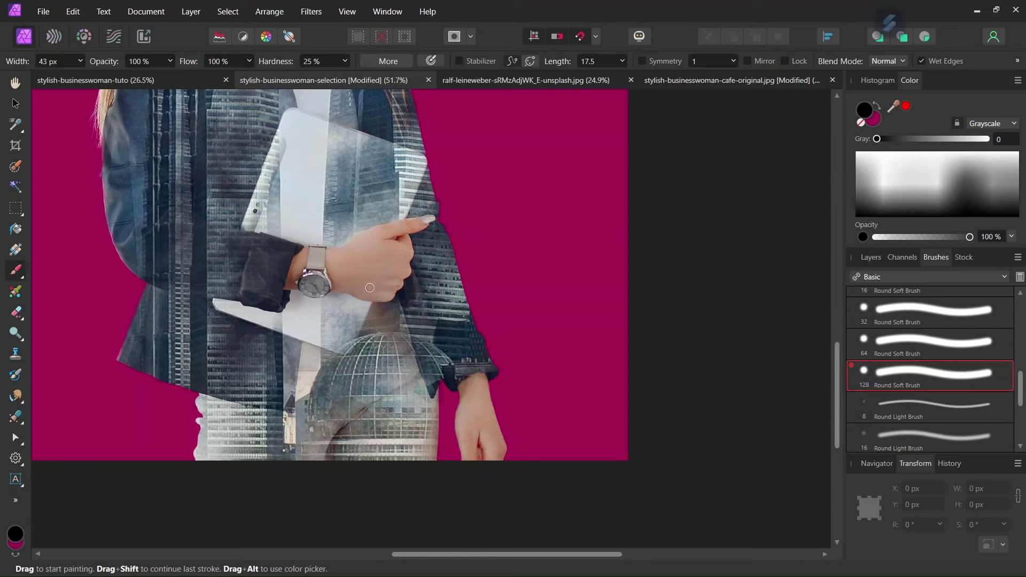
{"action": "scroll", "coordinate": [356, 247], "scroll_direction": "down", "scroll_amount": 5}
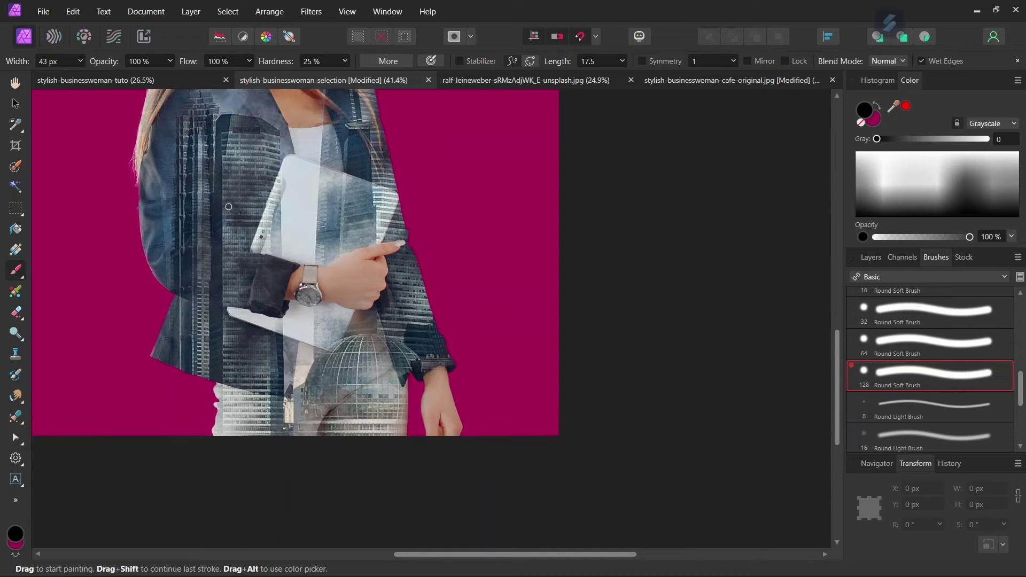
{"action": "scroll", "coordinate": [148, 140], "scroll_direction": "up", "scroll_amount": 2}
{"action": "scroll", "coordinate": [313, 171], "scroll_direction": "up", "scroll_amount": 2}
{"action": "mouse_move", "coordinate": [319, 186]}
{"action": "left_mouse_down"}
{"action": "mouse_move", "coordinate": [421, 205]}
{"action": "mouse_move", "coordinate": [401, 194]}
{"action": "left_mouse_up"}
Lower the brush opacity to 58% and paint the mask over the hair on the shoulders.
{"action": "scroll", "coordinate": [421, 208], "scroll_direction": "up", "scroll_amount": 2}
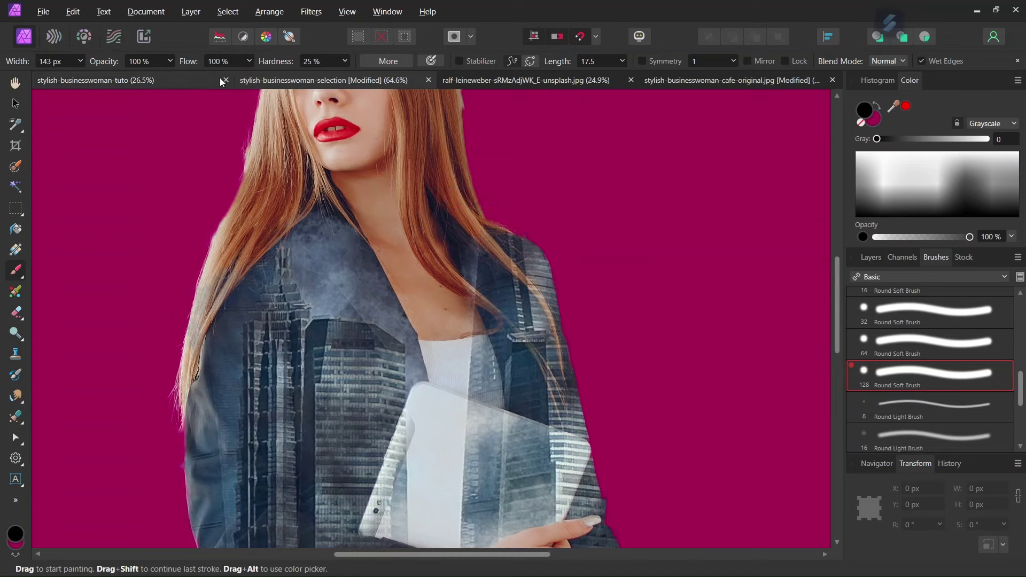
{"action": "left_click", "coordinate": [171, 61]}
{"action": "left_click_drag", "start_coordinate": [175, 77], "coordinate": [134, 76]}
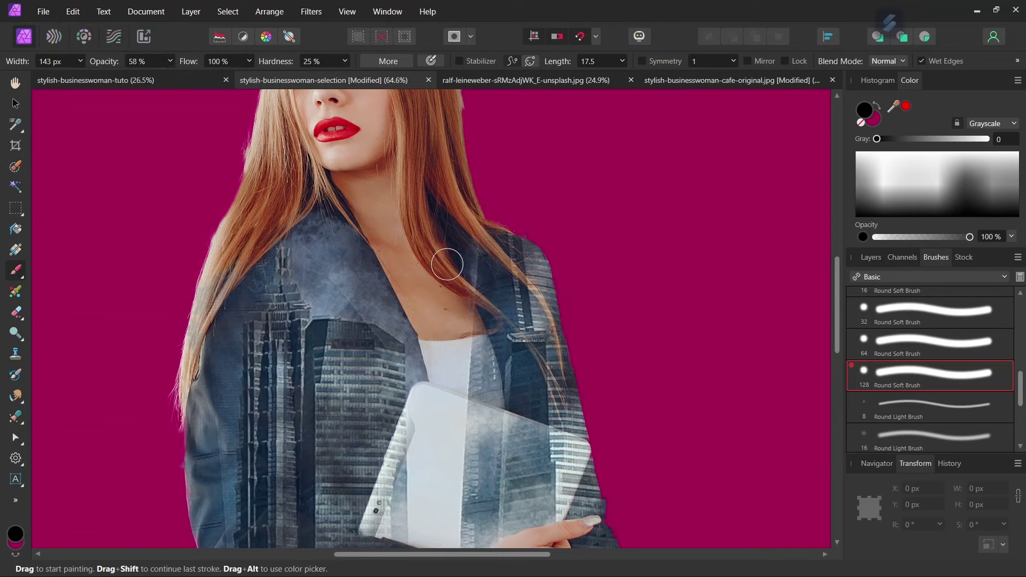
{"action": "scroll", "coordinate": [582, 224], "scroll_direction": "down", "scroll_amount": 3}
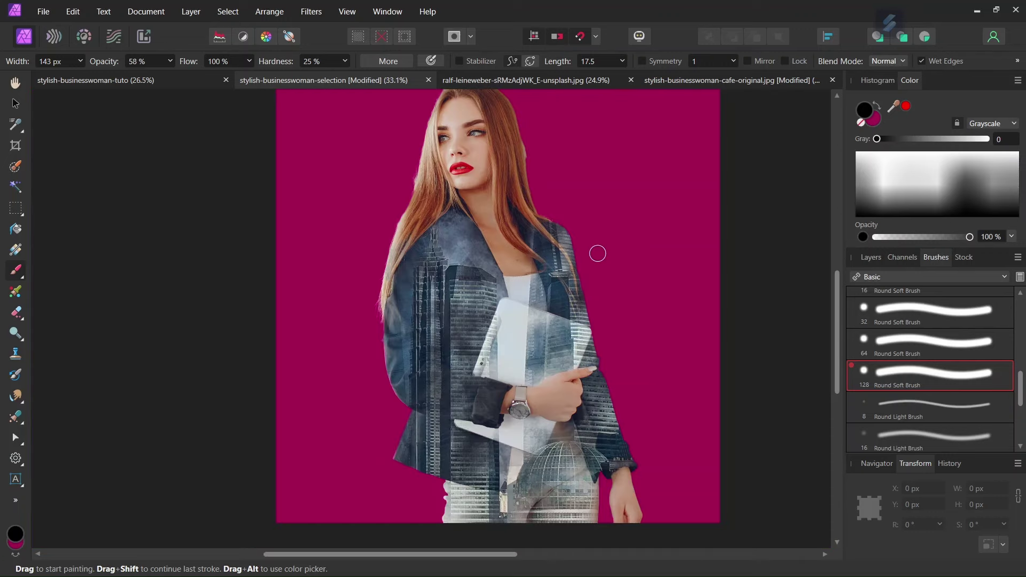
{"action": "scroll", "coordinate": [616, 260], "scroll_direction": "up", "scroll_amount": 2}
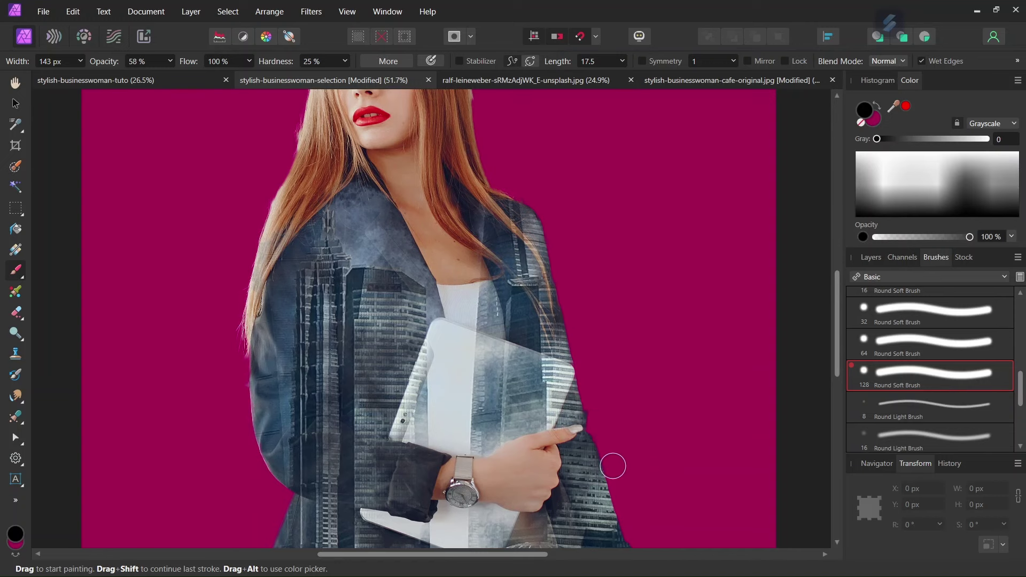
{"action": "scroll", "coordinate": [680, 461], "scroll_direction": "down", "scroll_amount": 5}
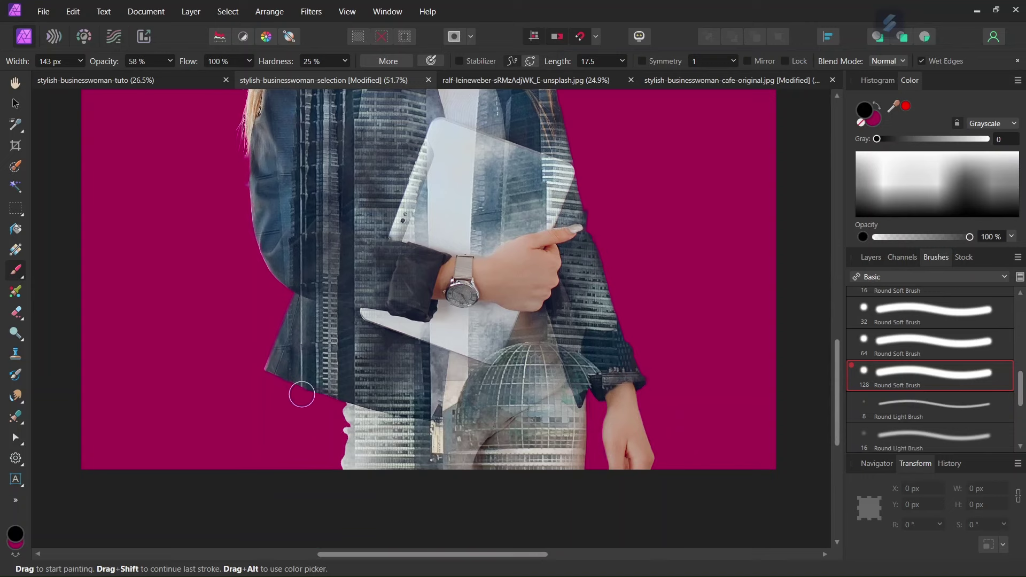
{"action": "scroll", "coordinate": [231, 247], "scroll_direction": "up", "scroll_amount": 5}
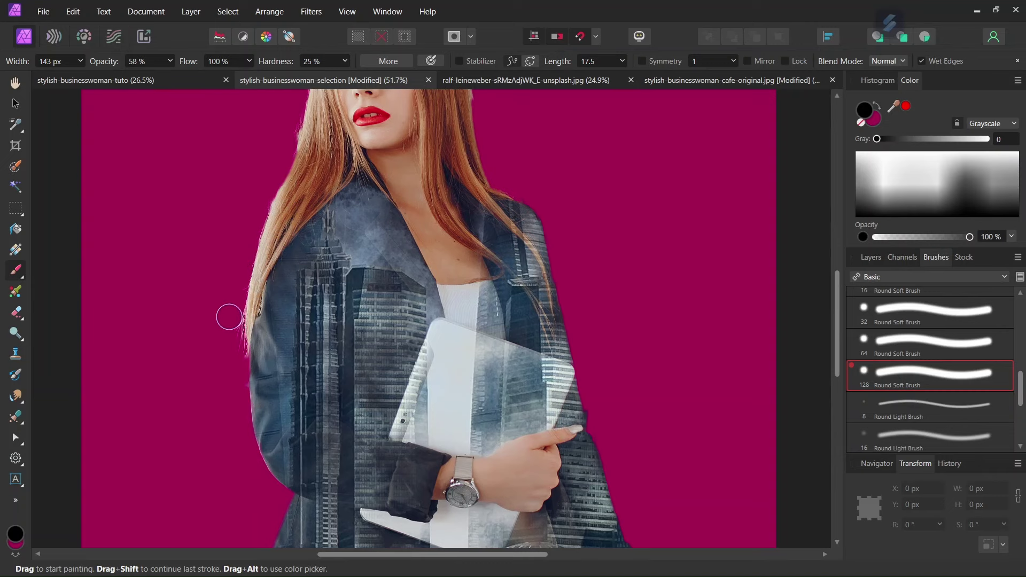
{"action": "scroll", "coordinate": [324, 190], "scroll_direction": "up", "scroll_amount": 2}
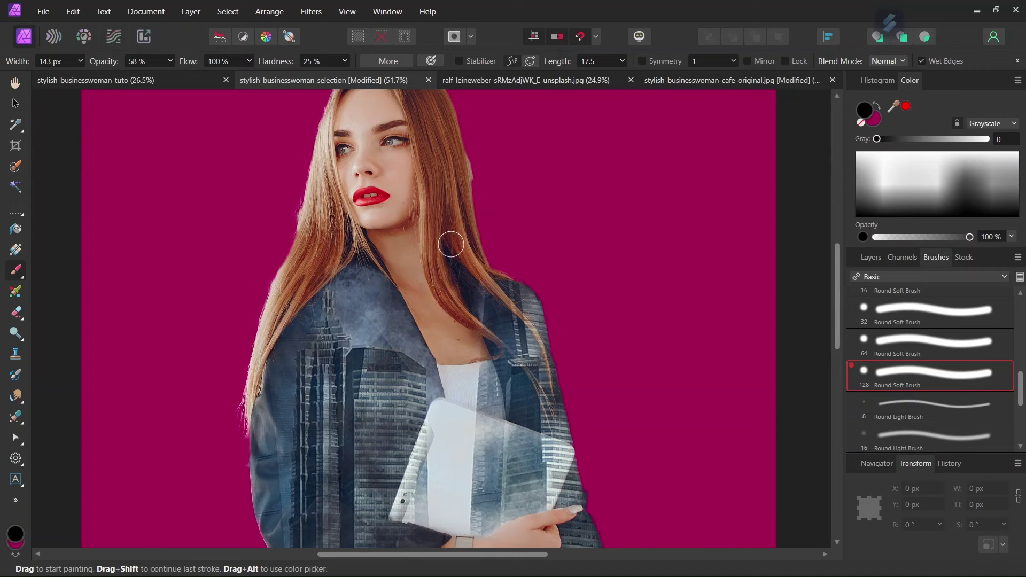
Collapse and select the city skyline layer, set it to Screen blending, and adjust its opacity.
{"action": "left_click", "coordinate": [864, 251]}
{"action": "left_click", "coordinate": [857, 327]}
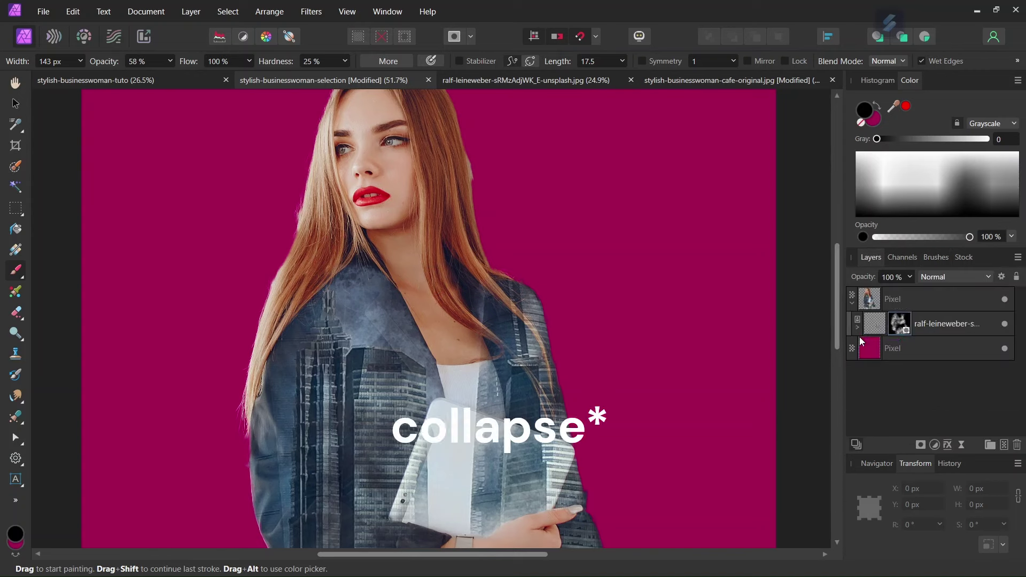
{"action": "left_click", "coordinate": [877, 327]}
{"action": "scroll", "coordinate": [483, 321], "scroll_direction": "down", "scroll_amount": 4}
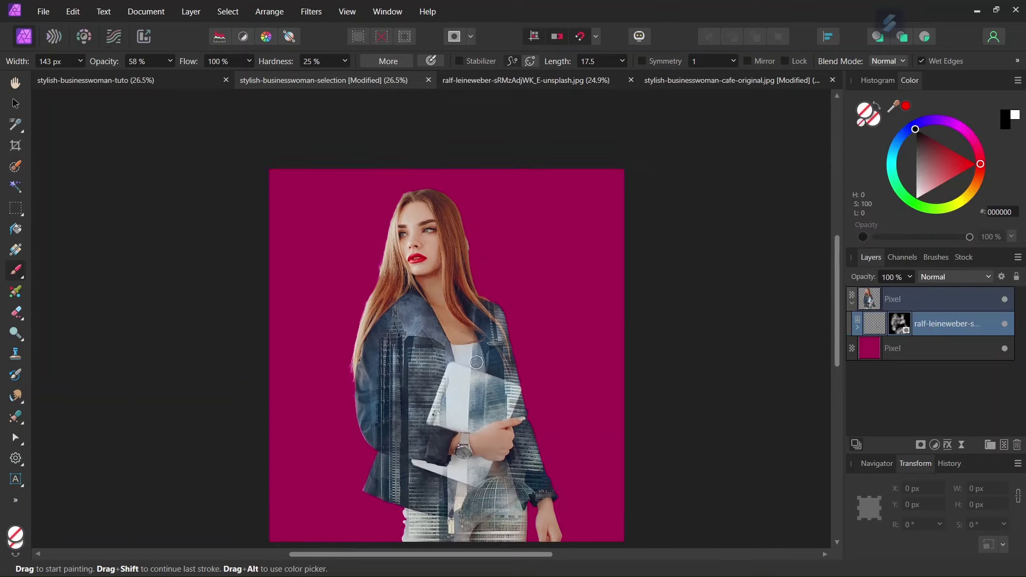
{"action": "scroll", "coordinate": [422, 278], "scroll_direction": "up", "scroll_amount": 3}
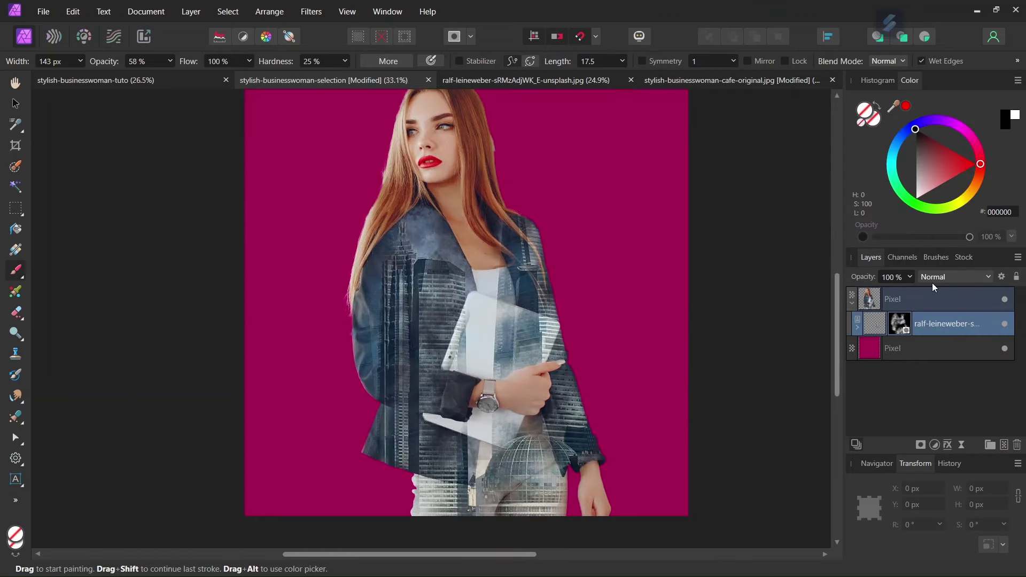
{"action": "left_click", "coordinate": [939, 278]}
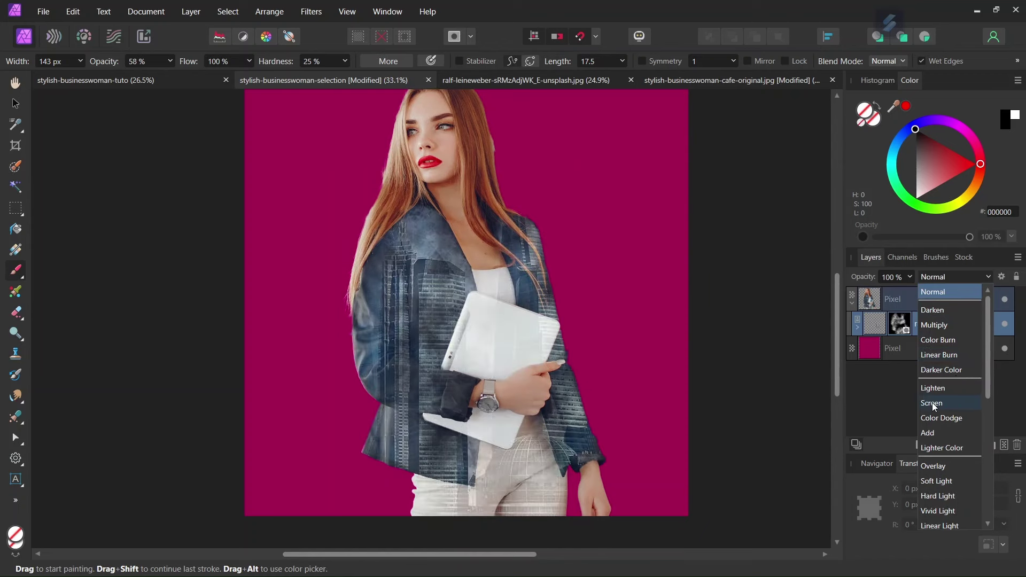
{"action": "left_click", "coordinate": [934, 403]}
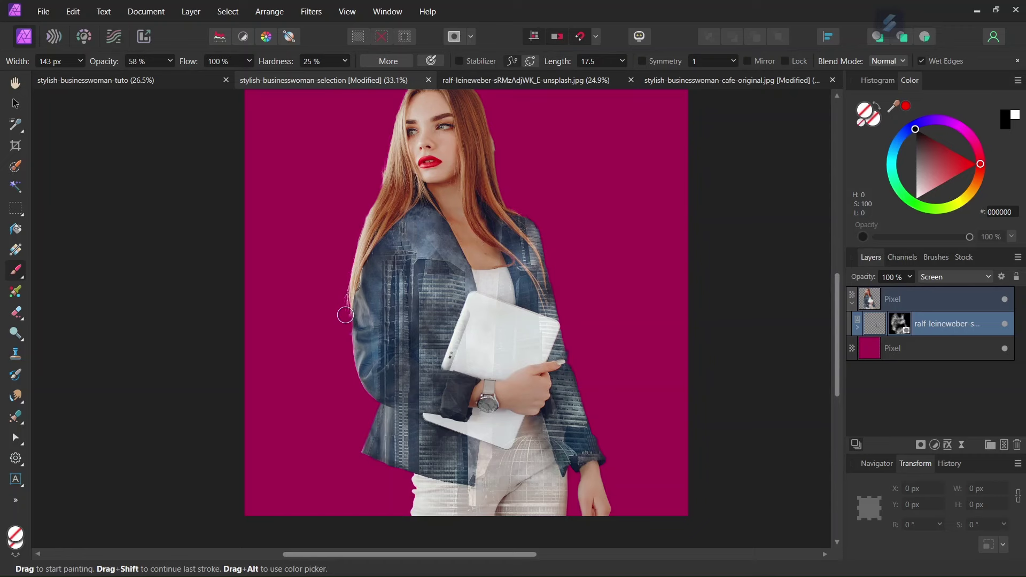
{"action": "left_click", "coordinate": [910, 278]}
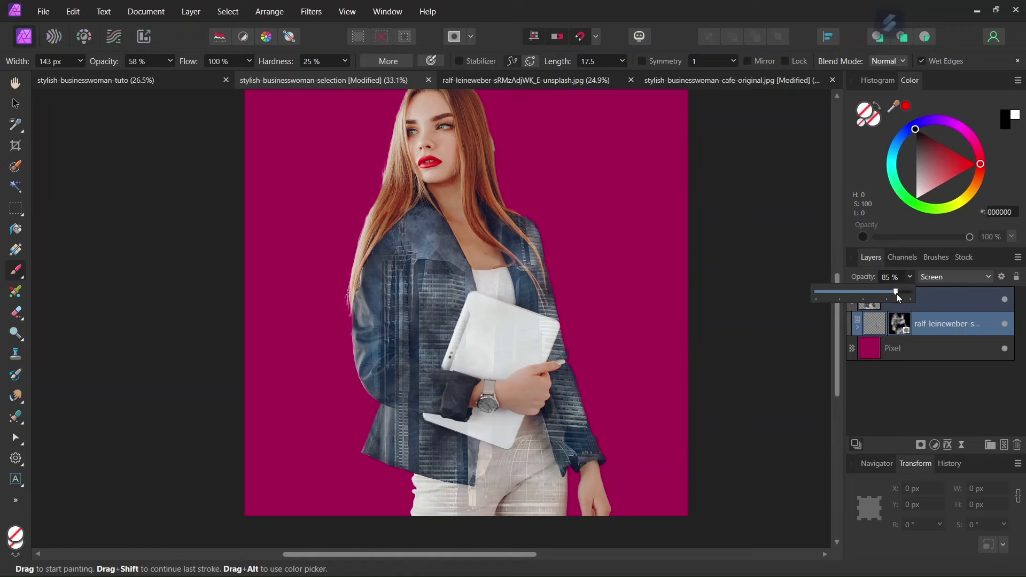
{"action": "left_click", "coordinate": [765, 313]}
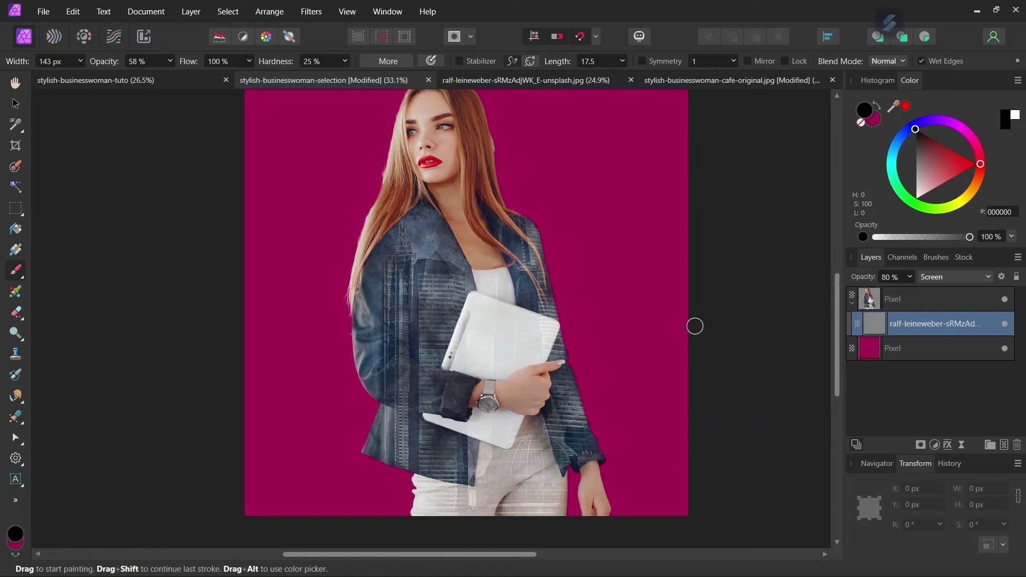
{"action": "left_click", "coordinate": [1006, 325]}
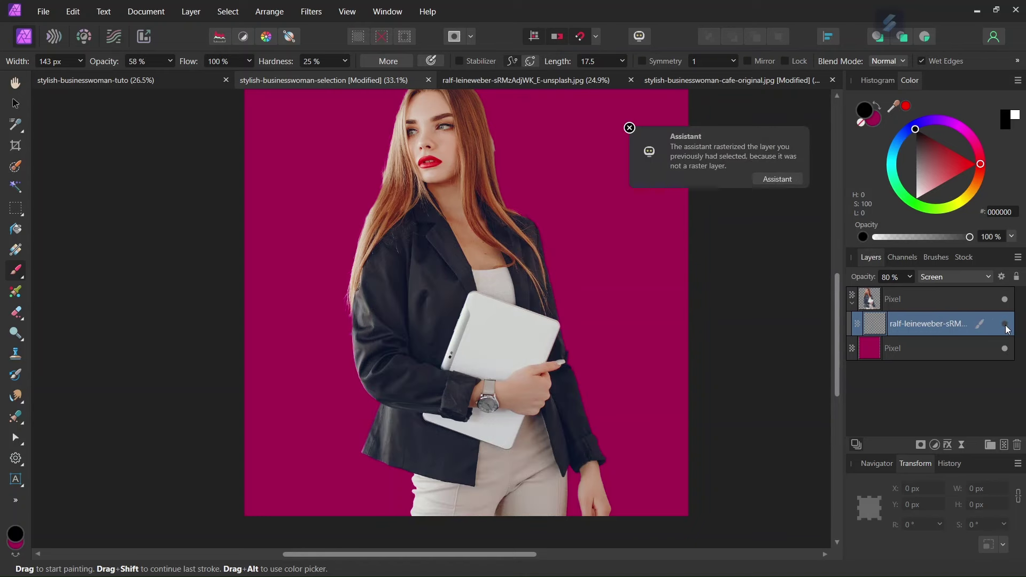
{"action": "left_click", "coordinate": [1005, 326]}
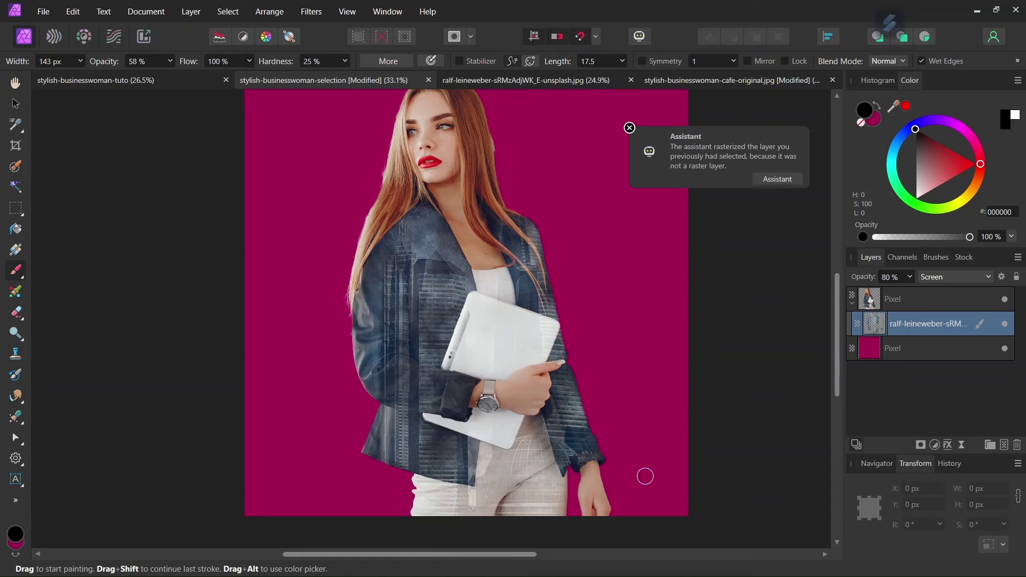
{"action": "left_click", "coordinate": [1006, 326]}
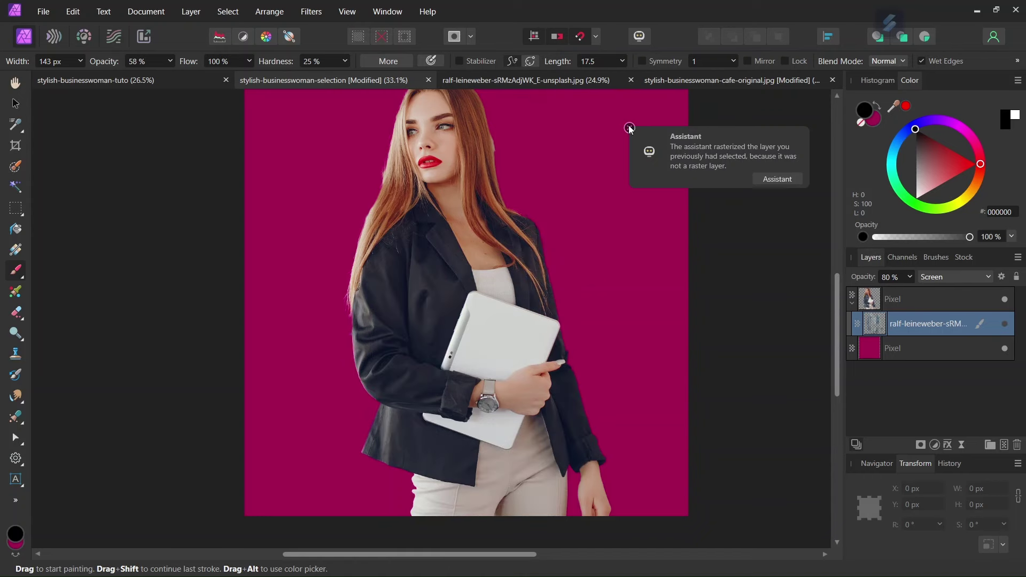
{"action": "left_click", "coordinate": [1007, 326]}
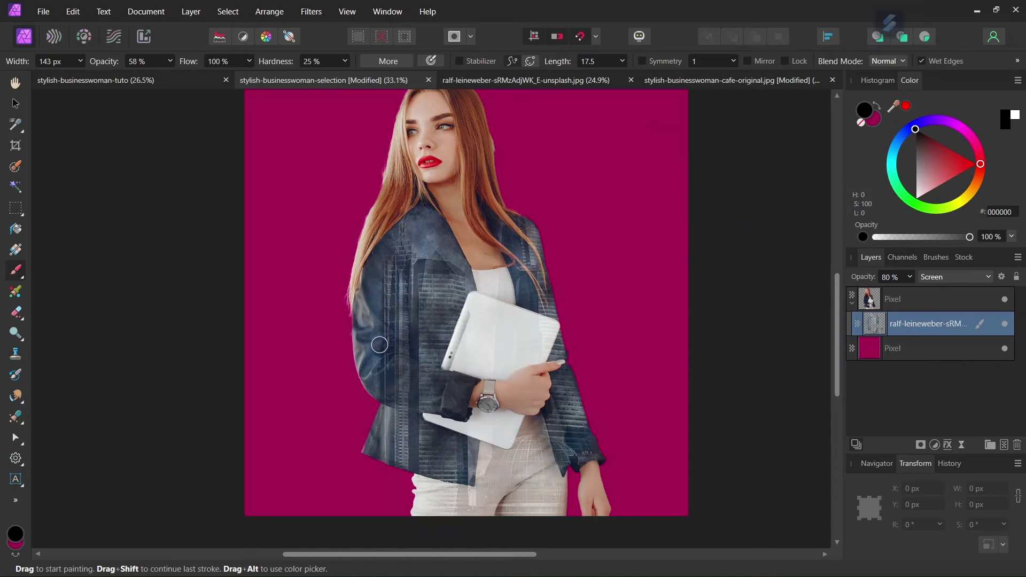
{"action": "scroll", "coordinate": [353, 331], "scroll_direction": "down", "scroll_amount": 1}
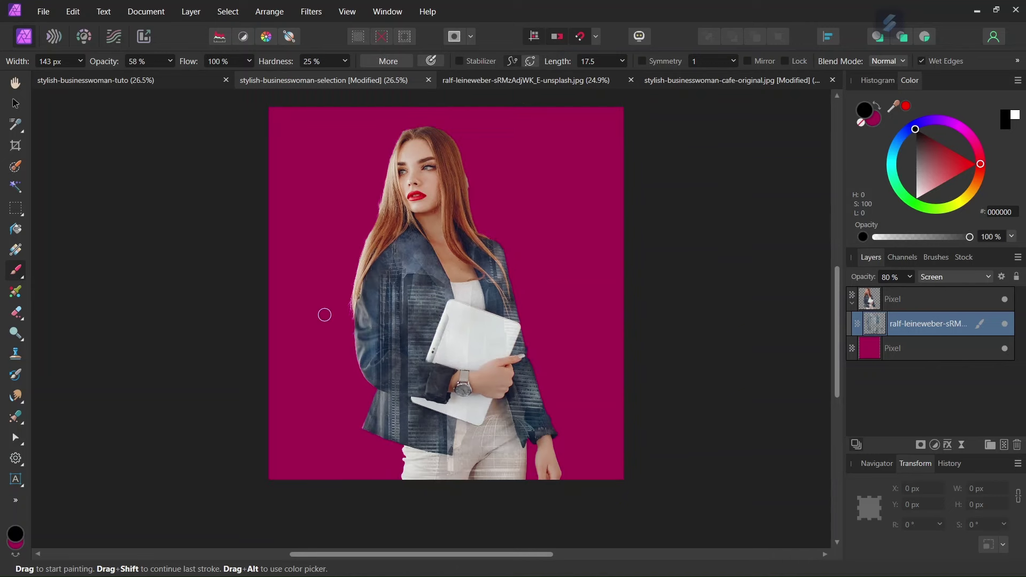